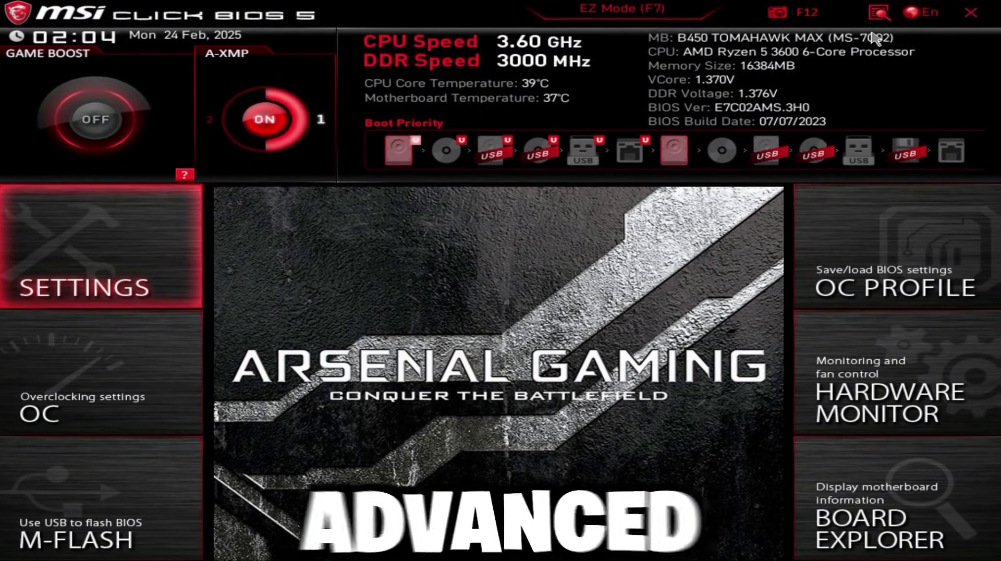
- Set OC Explore Mode to Expert on the overclocking page
key(Down)
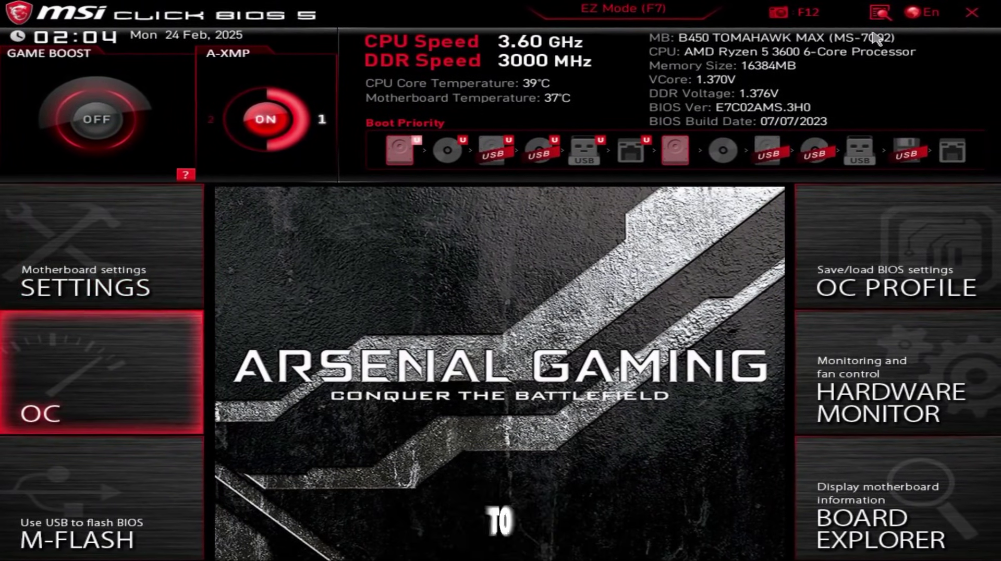
key(Return)
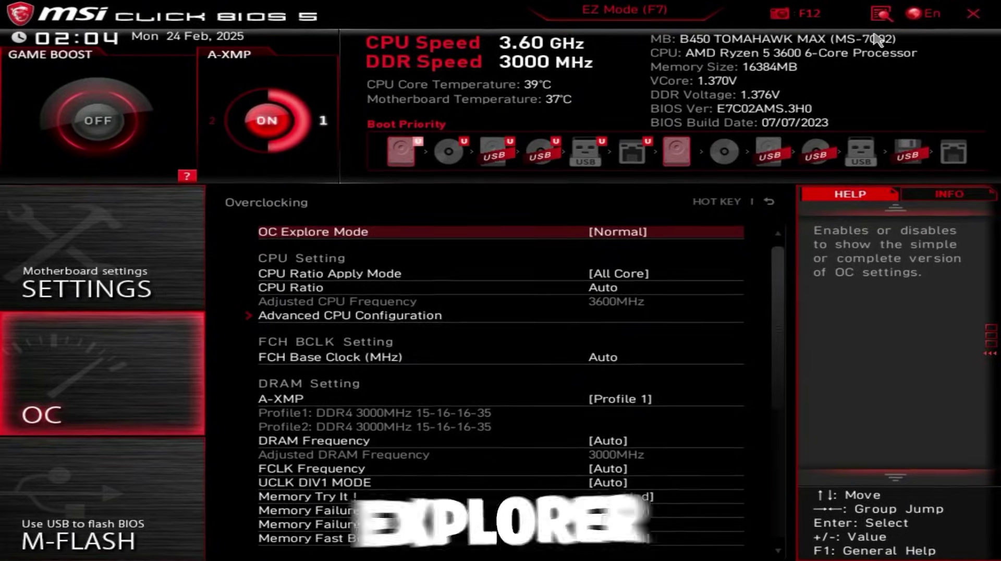
key(Return)
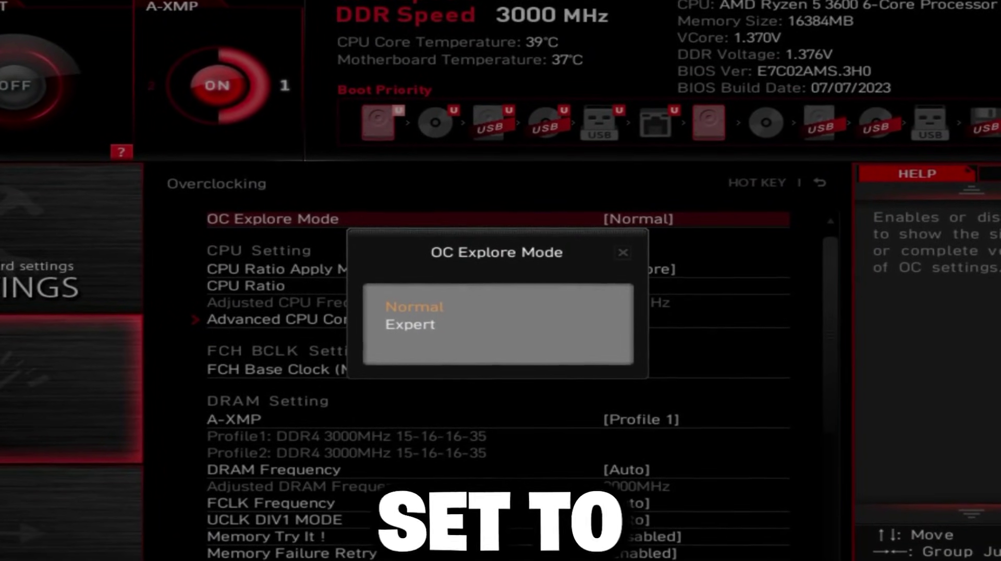
key(Down)
key(Return)
- In Advanced CPU Configuration, set SVM Mode and NX Mode to Disabled
key(Down)
key(Down)
key(Down)
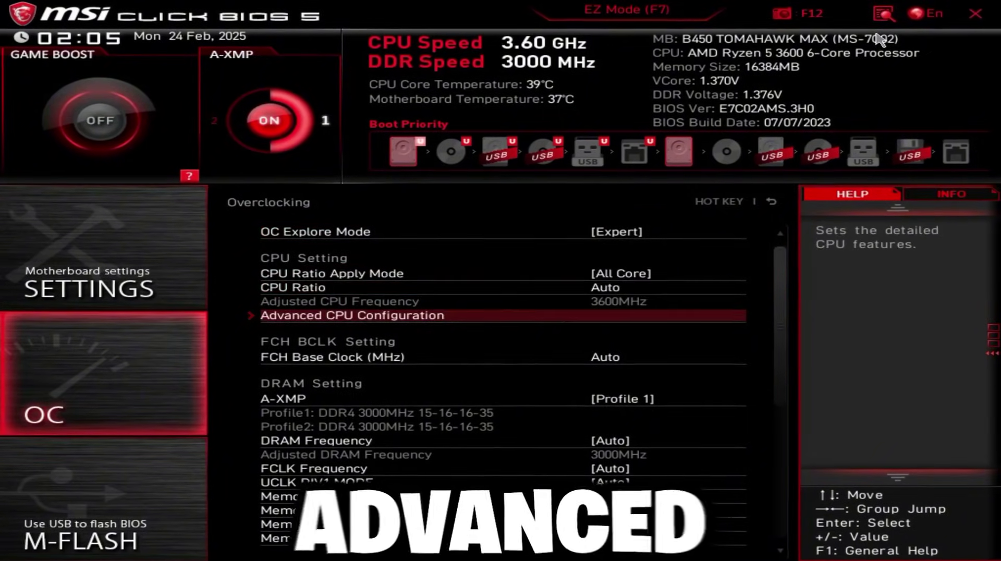
key(Return)
key(Down)
key(Down)
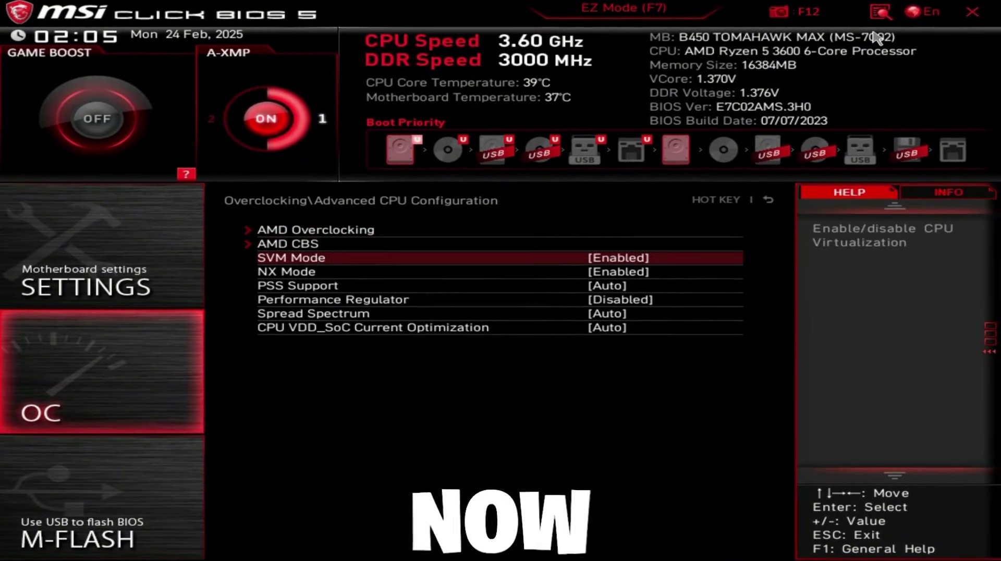
key(Return)
key(Up)
key(Return)
key(Down)
key(Return)
key(Up)
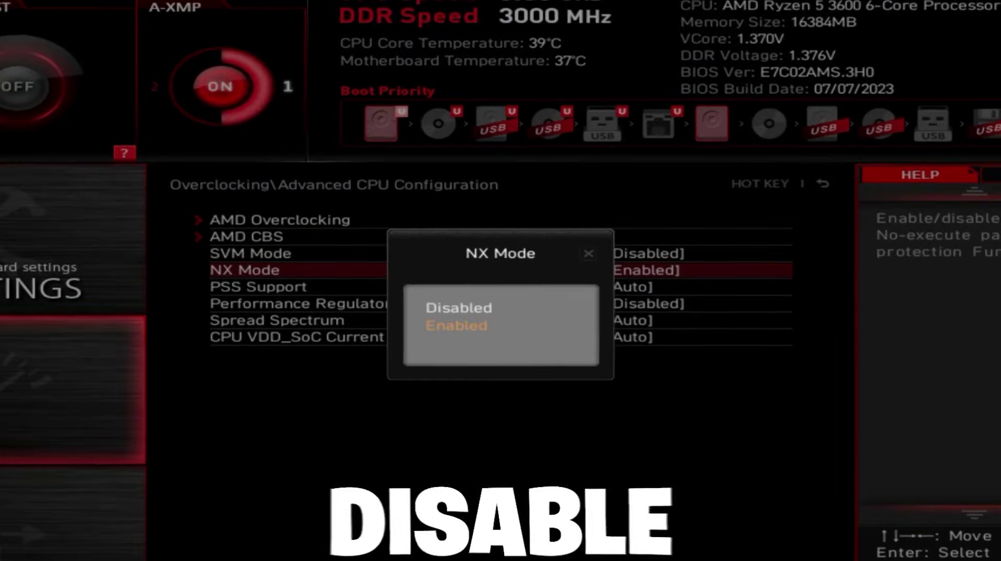
key(Return)
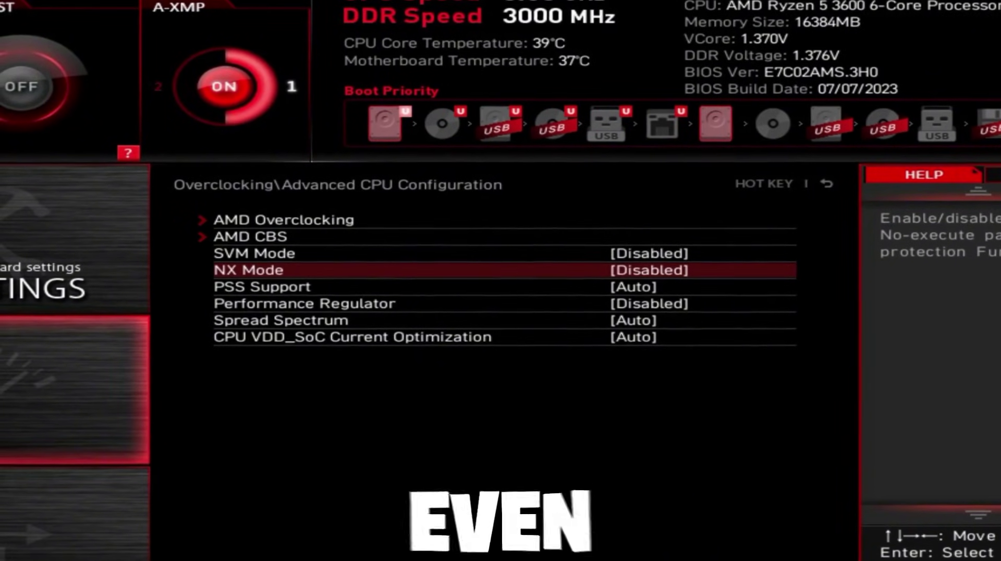
- Set PSS Support and Spread Spectrum to Disabled
key(Up)
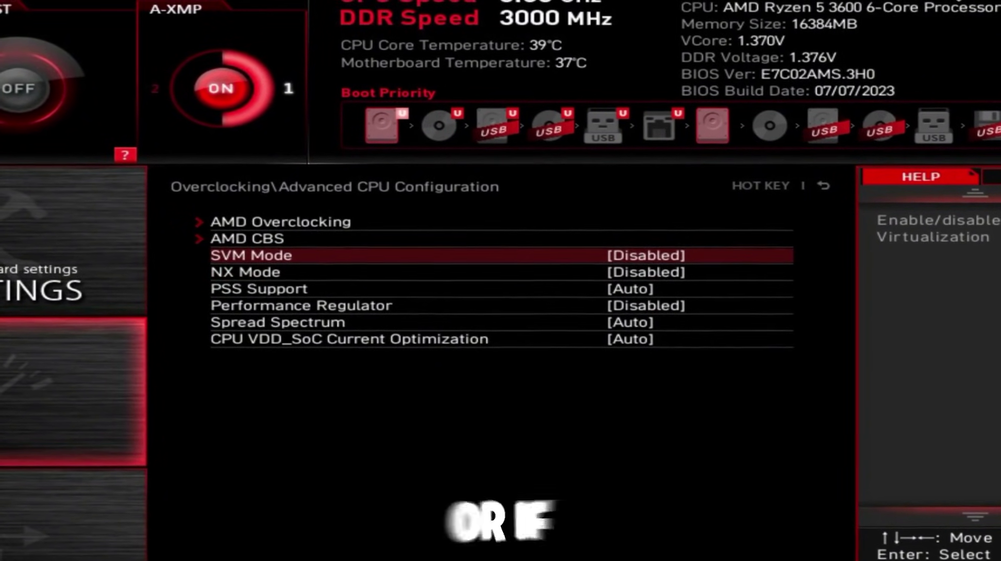
key(Down)
key(Up)
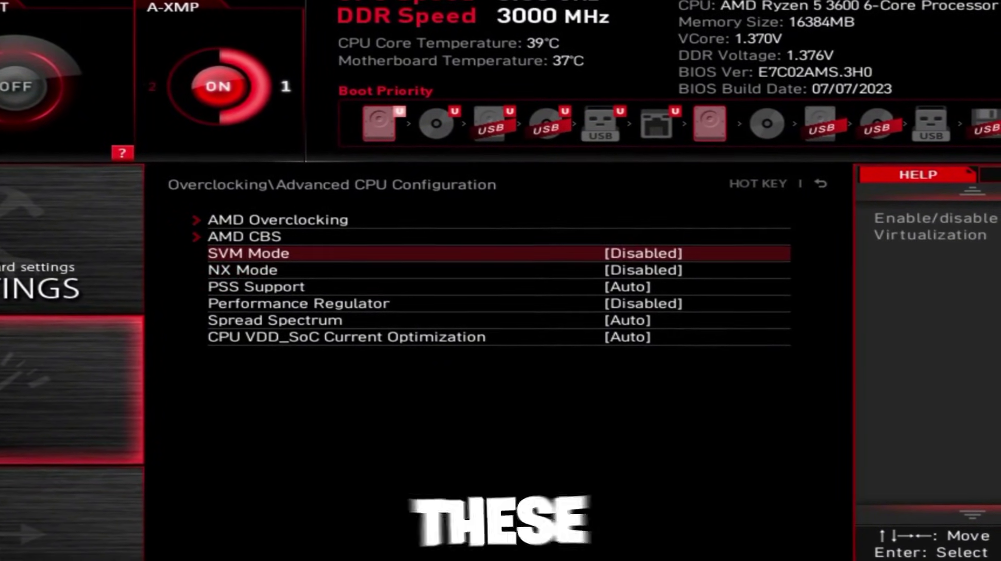
key(Down)
key(Down)
key(Return)
key(Down)
key(Return)
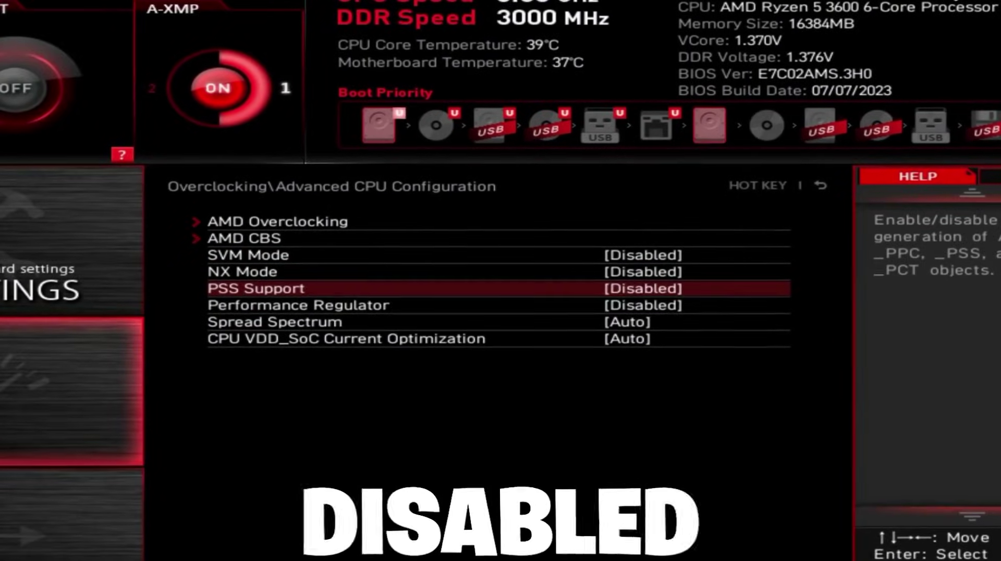
key(Down)
key(Down)
key(Return)
key(Down)
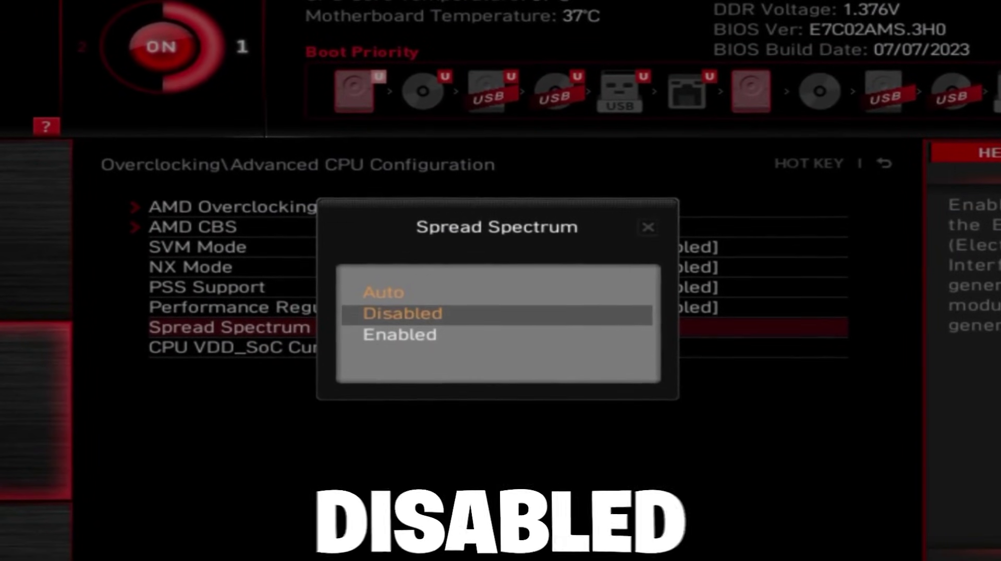
key(Return)
key(Up)
key(Up)
key(Up)
key(Up)
key(Up)
key(Up)
key(Up)
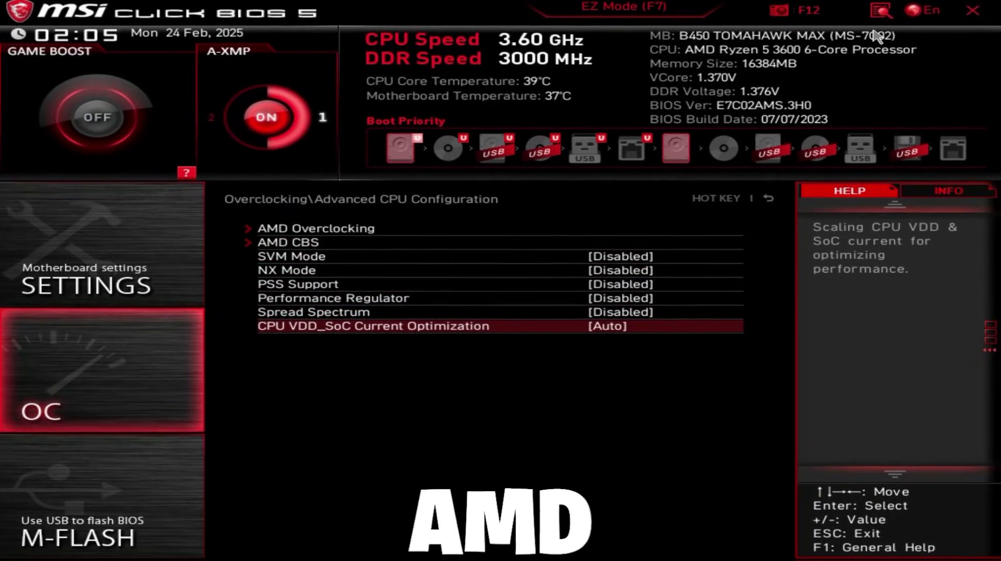
- In AMD Overclocking, set Precision Boost Overdrive to Enabled
key(Down)
key(Return)
key(Return)
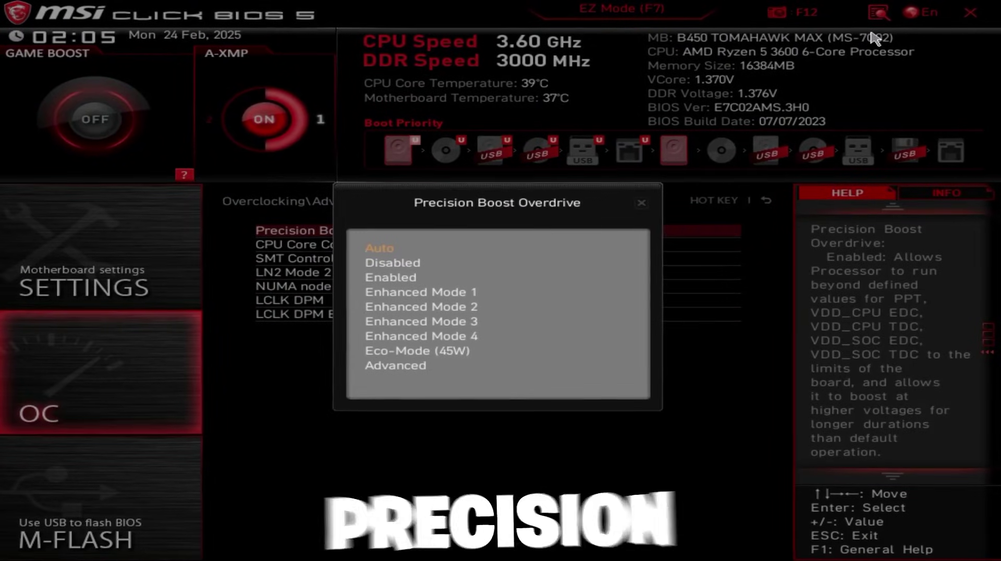
key(Down)
key(Down)
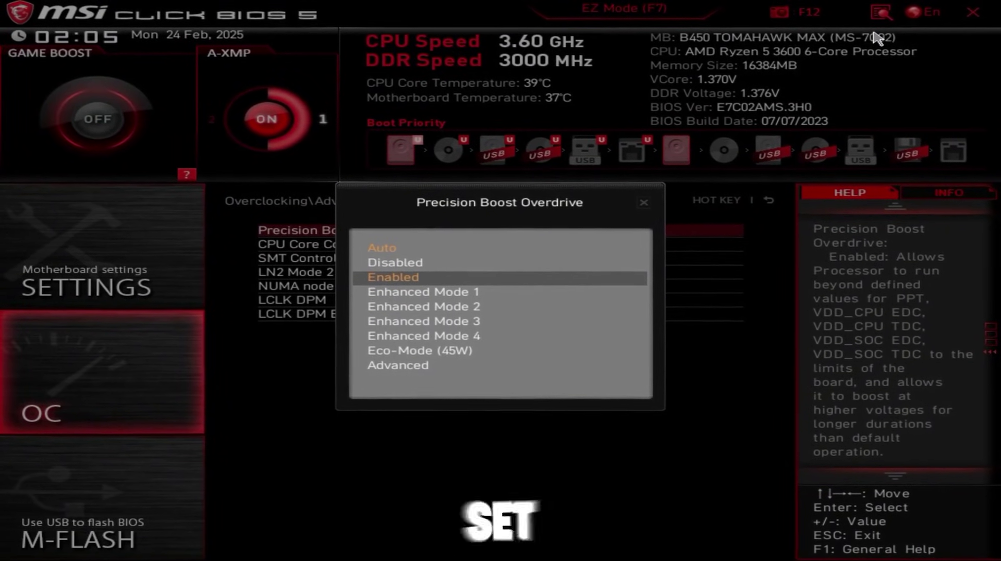
key(Return)
key(Down)
key(Down)
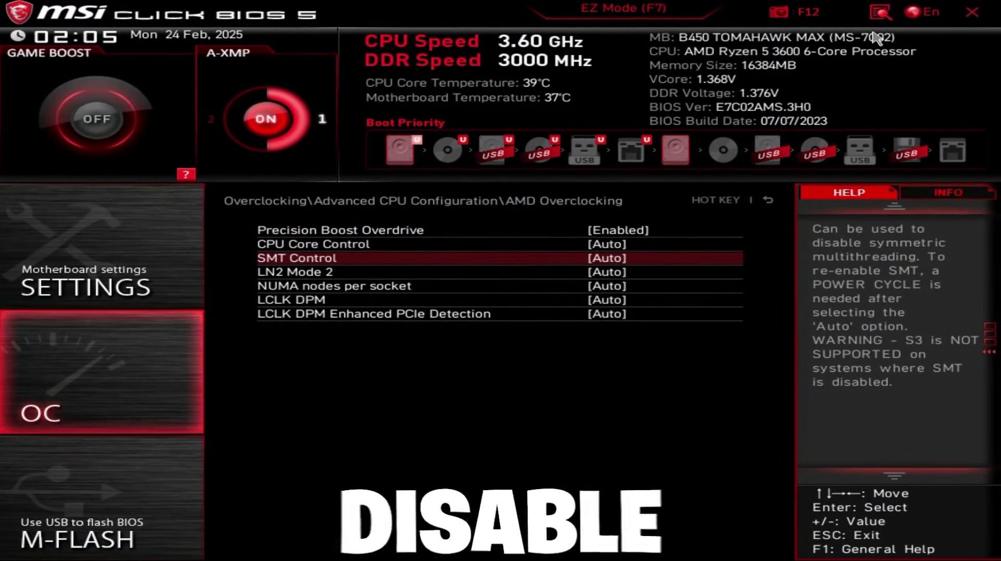
- Set LN2 Mode 2 and LCLK DPM to Disabled
key(Down)
key(Return)
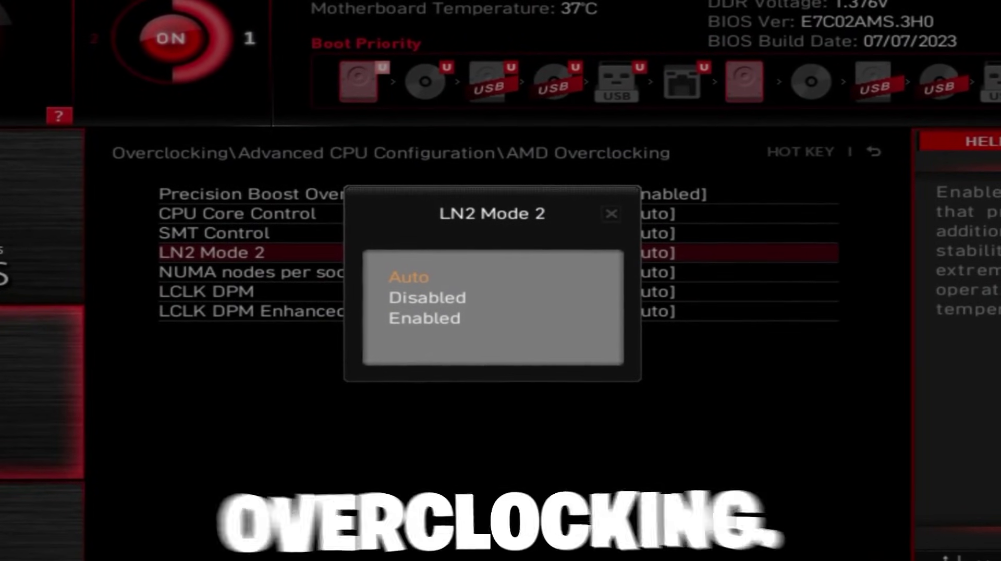
key(Down)
key(Return)
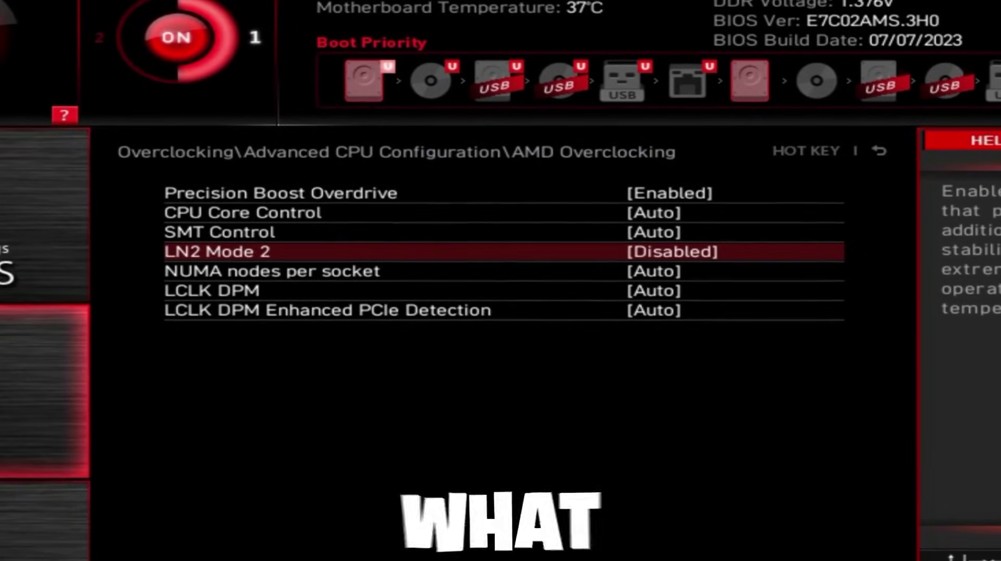
key(Down)
key(Down)
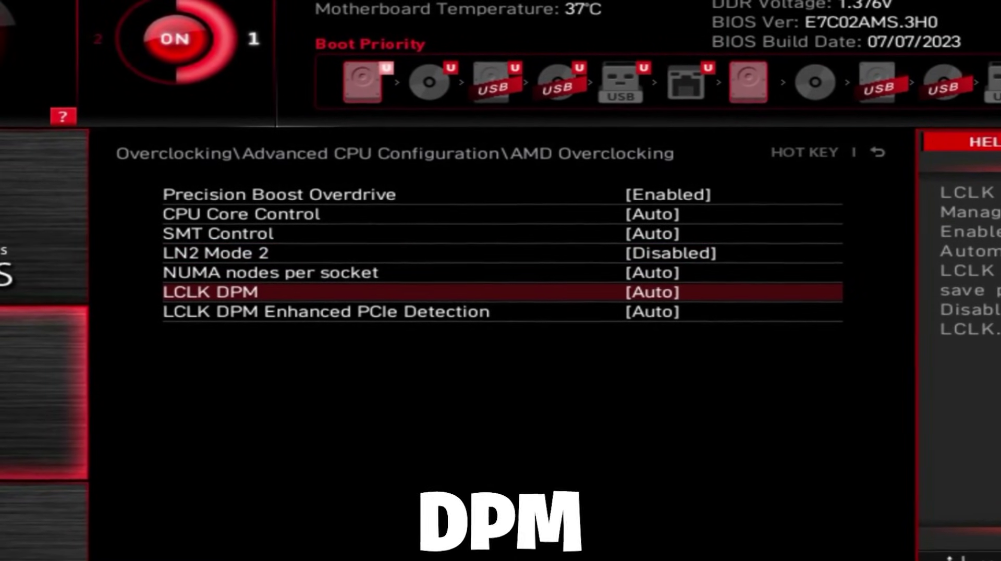
key(Return)
key(Down)
key(Down)
key(Return)
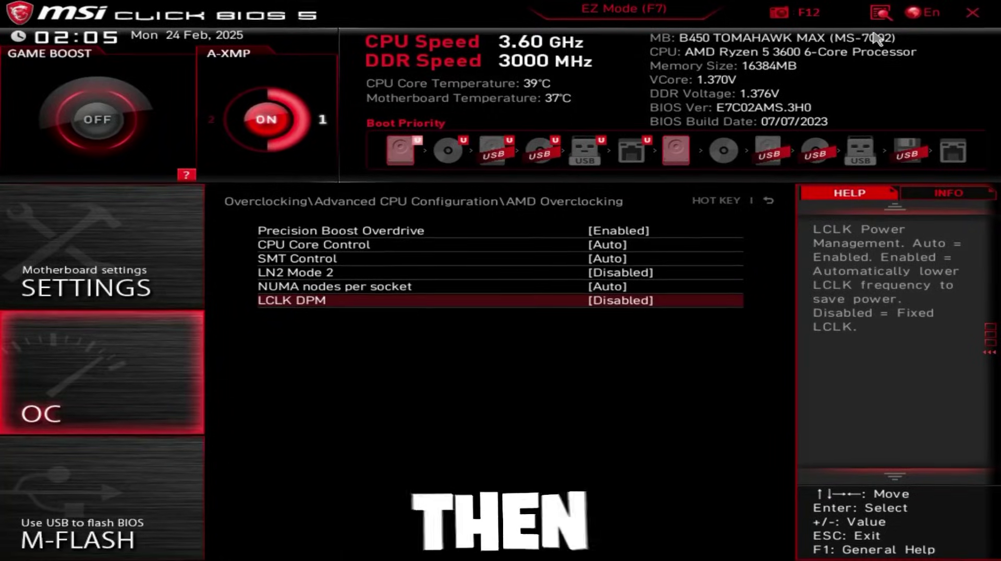
- In AMD CBS, set Power Supply Idle Control to Typical Current Idle and IOMMU to Disabled
key(Escape)
key(Down)
key(Return)
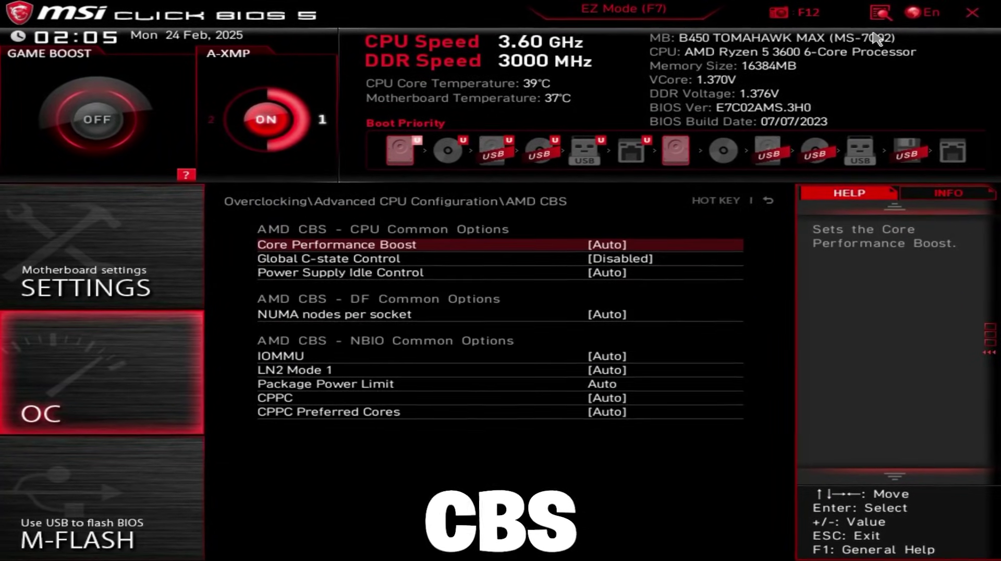
key(Down)
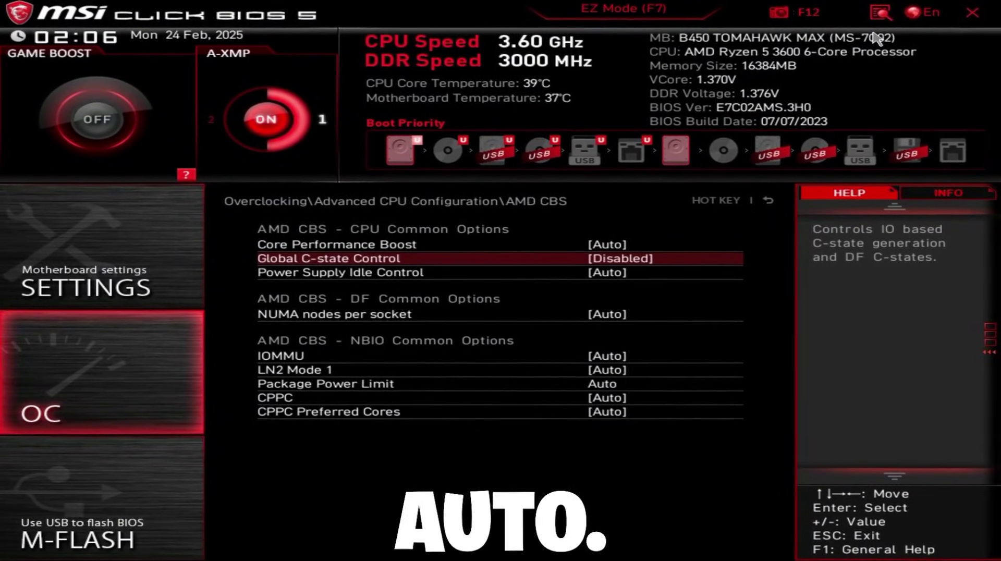
key(Down)
key(Return)
key(Return)
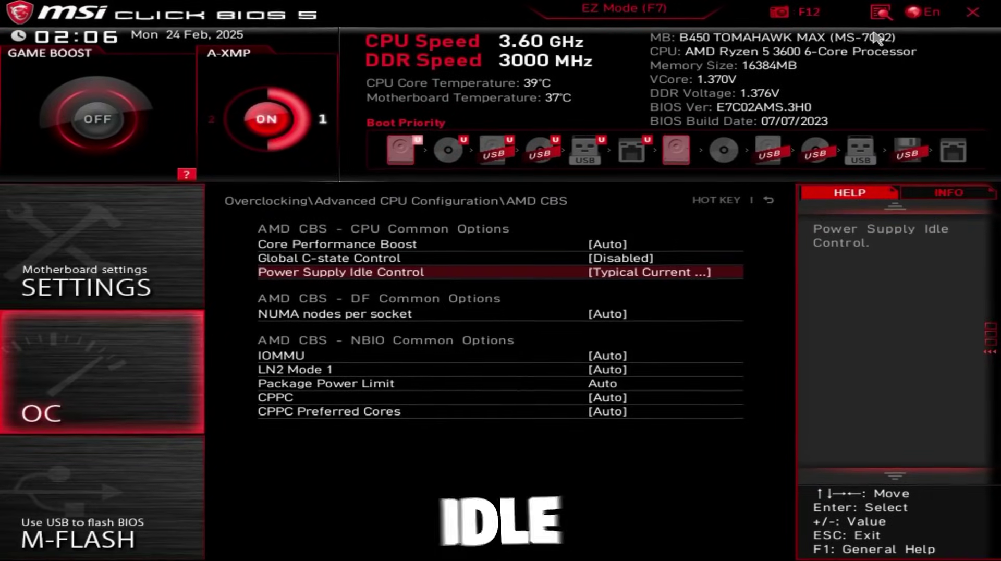
key(Down)
key(Down)
key(Return)
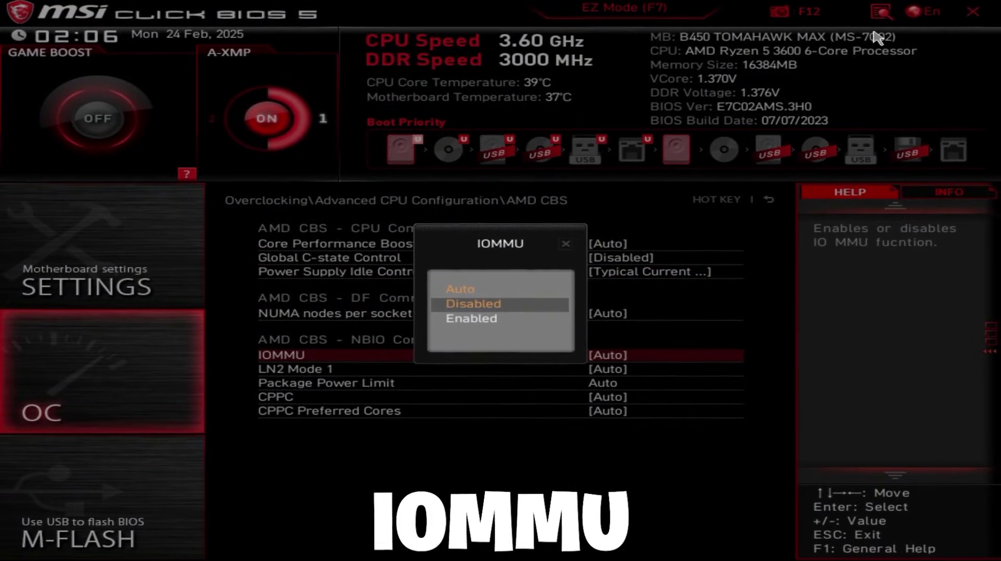
key(Return)
key(Down)
- Set LN2 Mode 1 and CPPC to Disabled
key(Return)
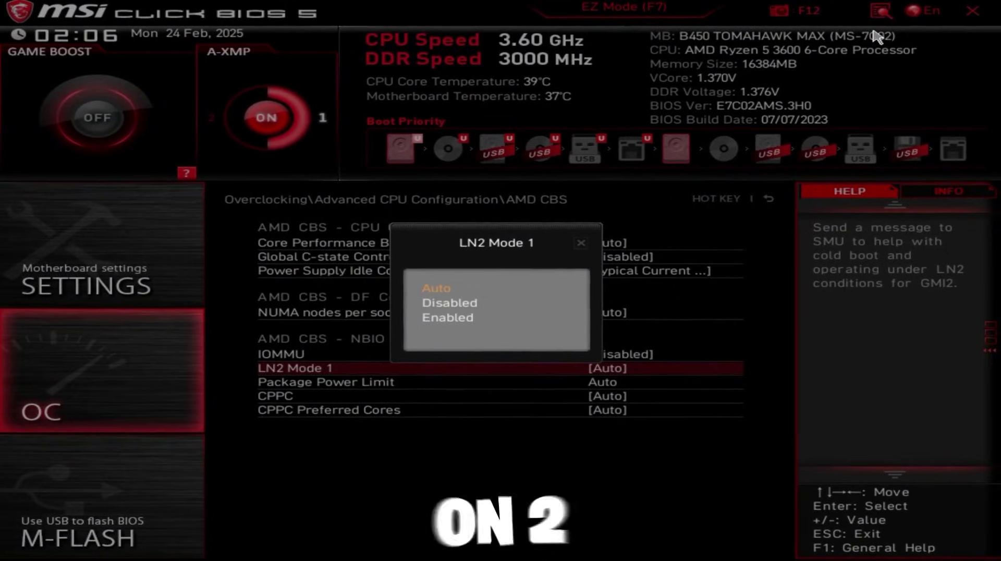
key(Down)
key(Return)
key(Down)
key(Down)
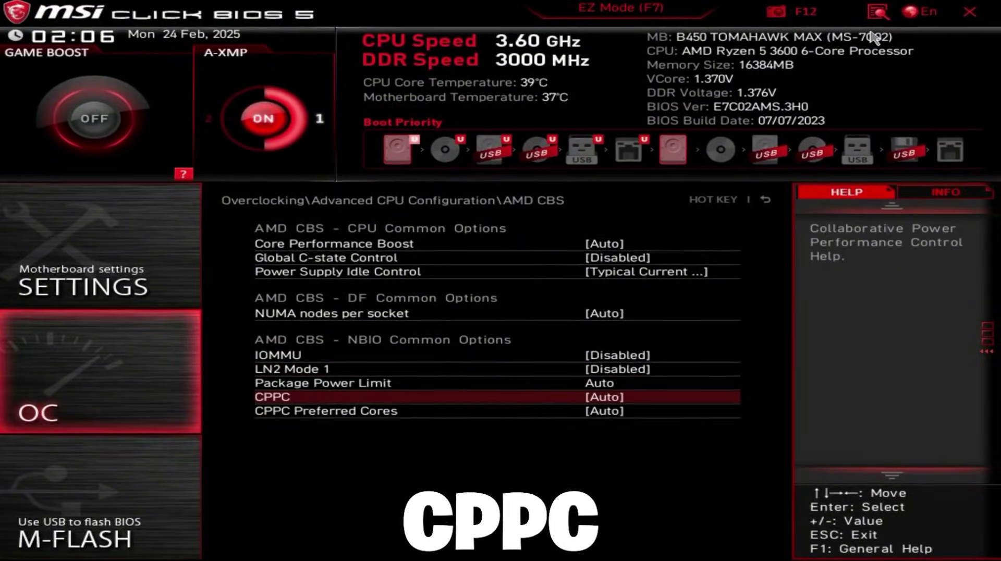
key(Return)
key(Down)
key(Return)
key(Down)
key(Return)
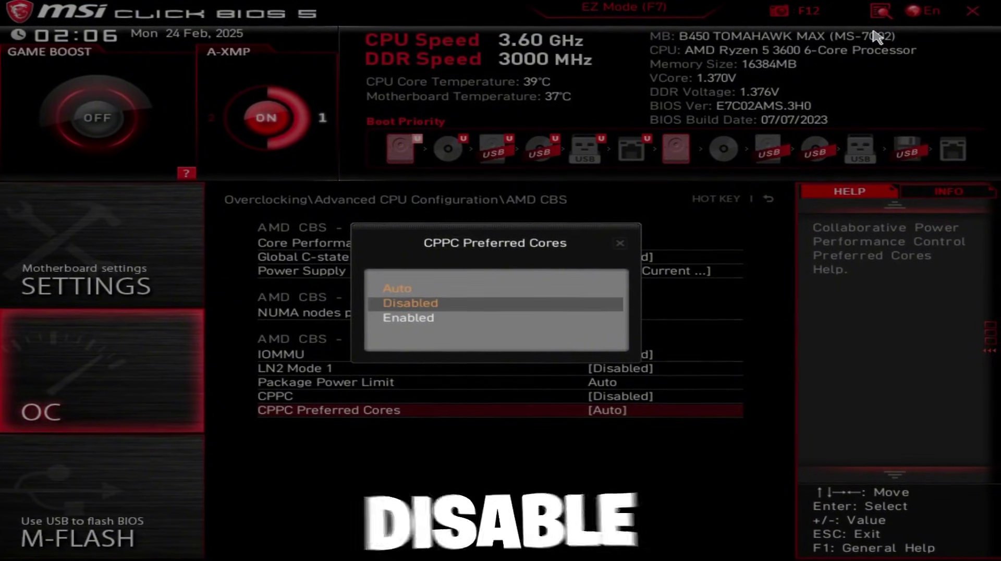
key(Return)
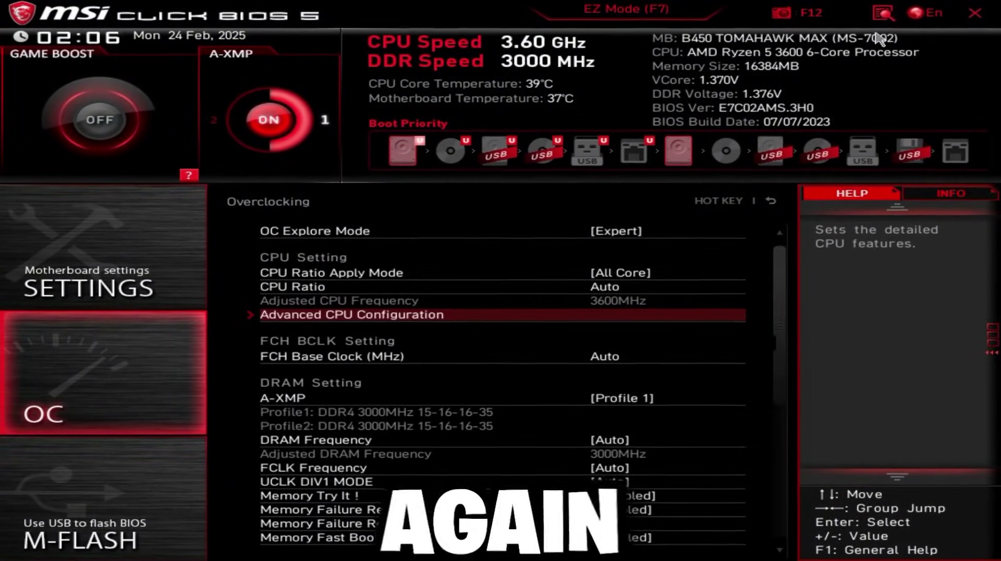
- Set FCLK Frequency to 1500MHz
key(Down)
key(Down)
key(Down)
key(Down)
key(Down)
key(Down)
key(Up)
key(Up)
key(Up)
key(Up)
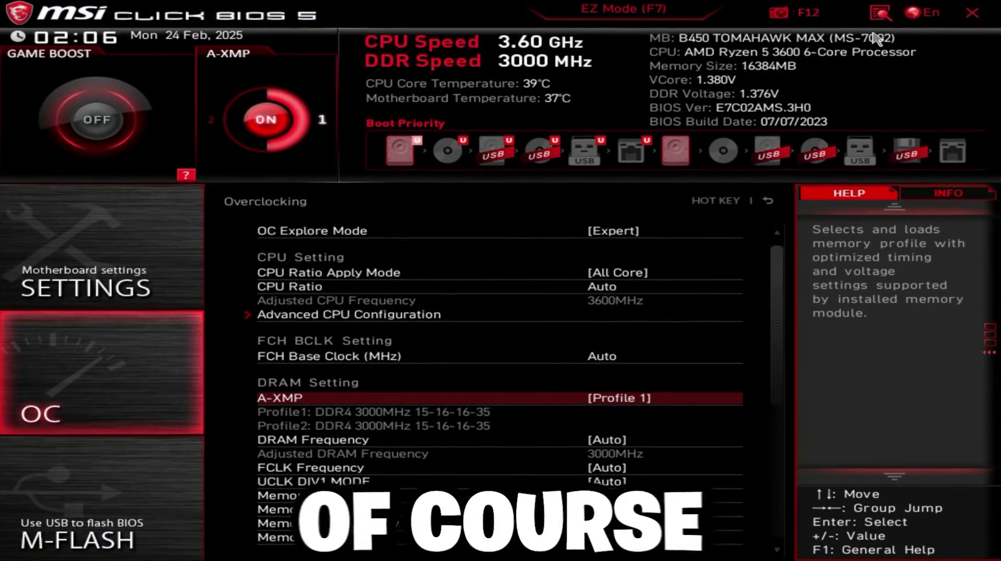
key(Down)
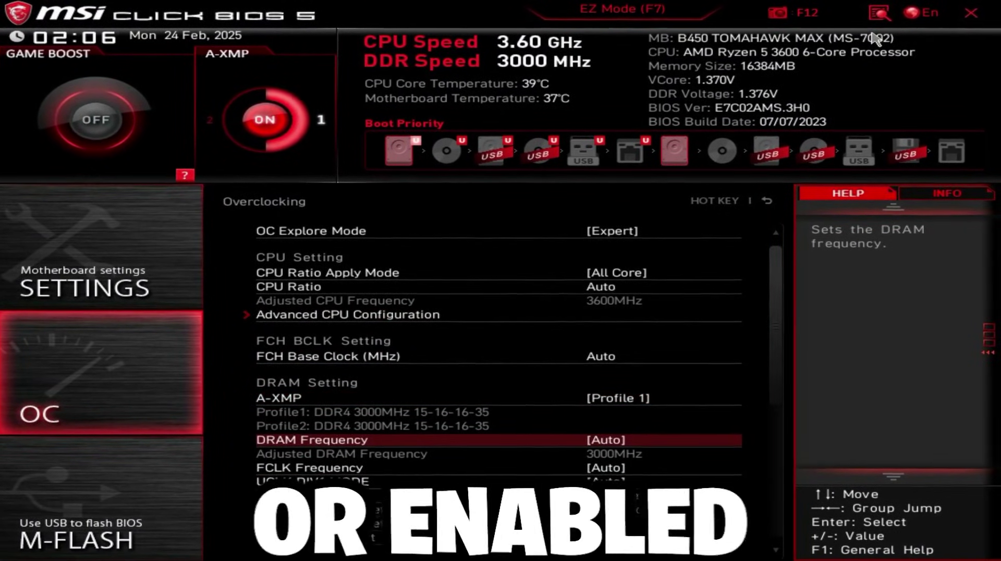
key(Return)
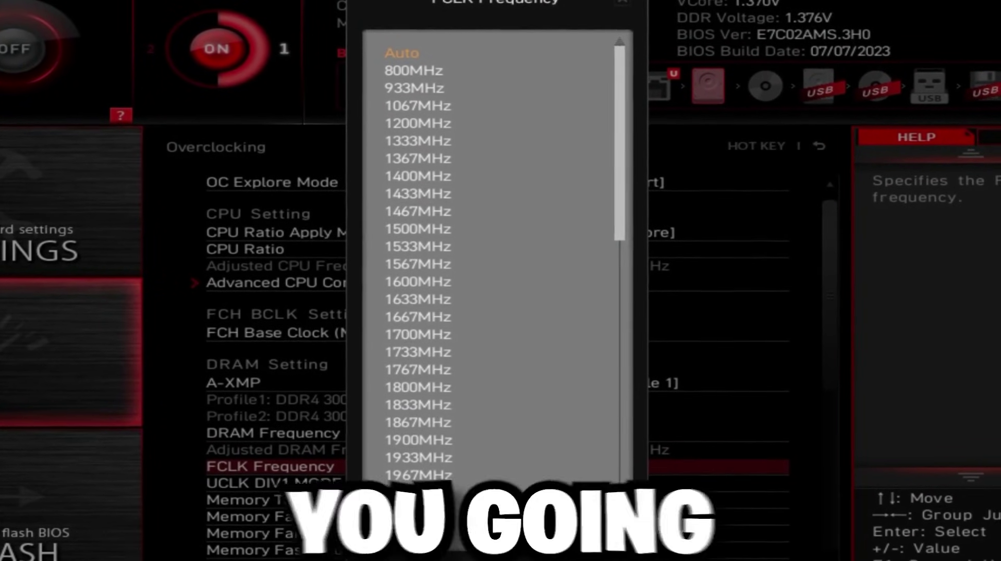
key(Escape)
key(Up)
key(Up)
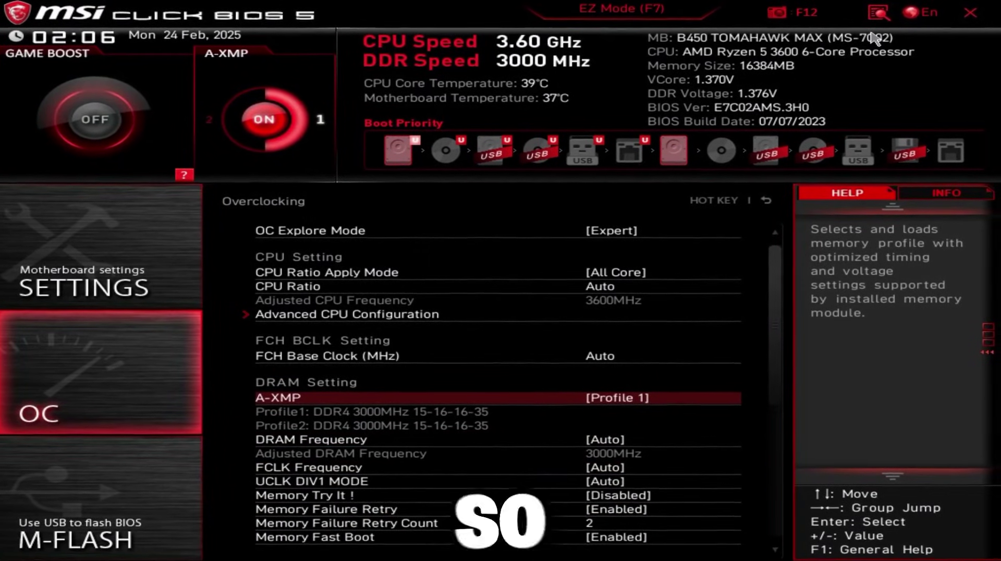
key(Down)
key(Down)
key(Return)
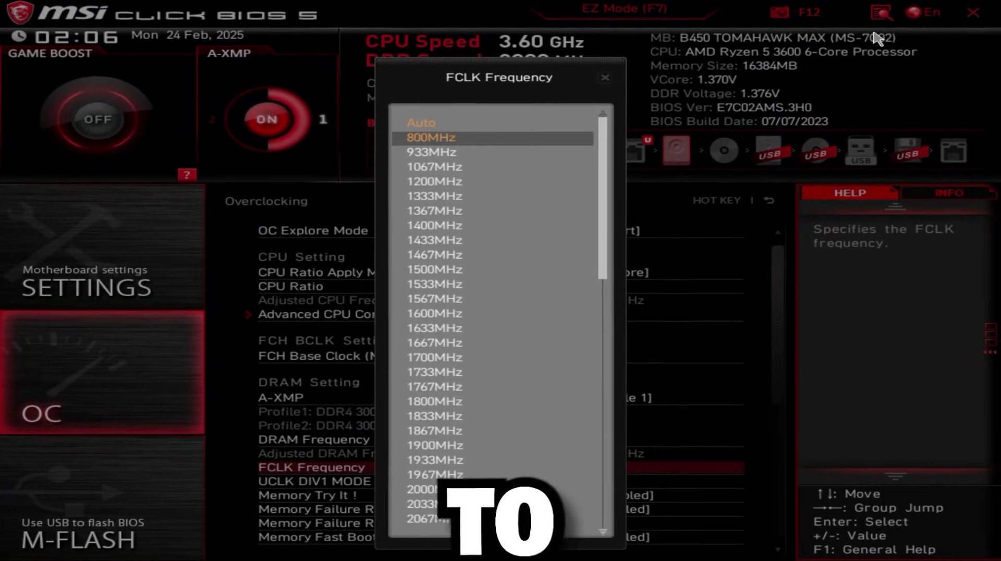
key(Down)
key(Down)
key(Down)
key(Down)
key(Return)
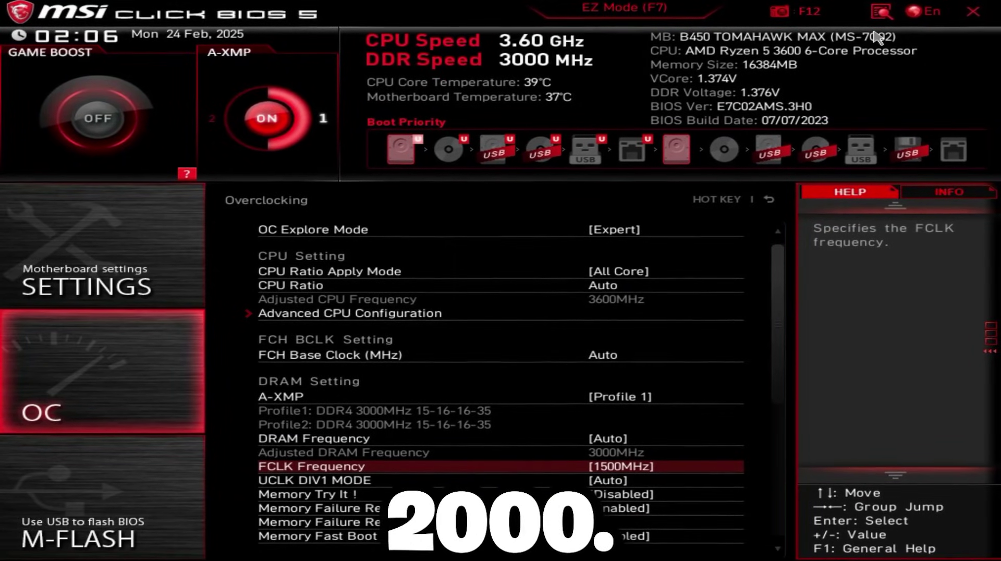
- Set UCLK DIV1 MODE to UCLK==MEMCLK
key(Down)
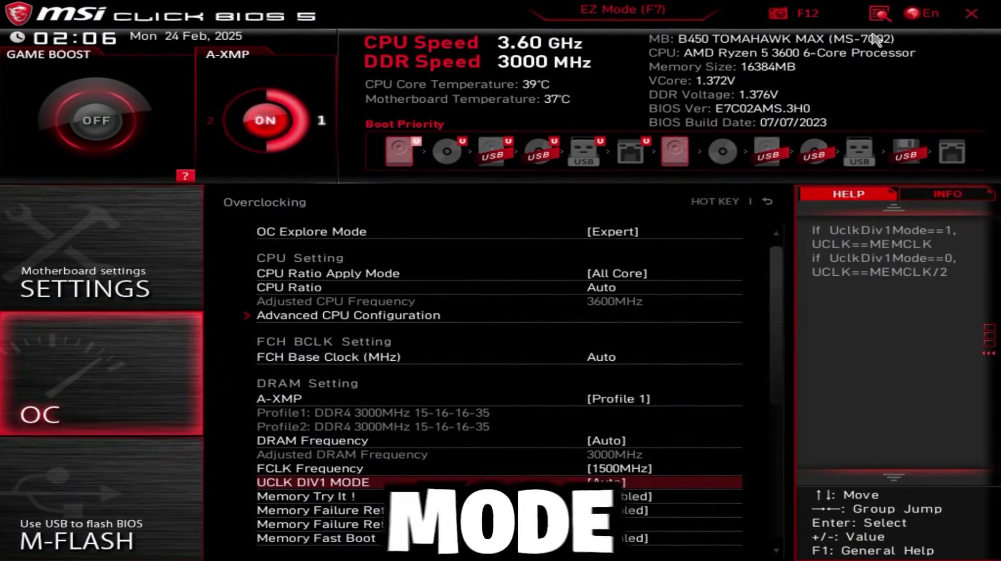
key(Return)
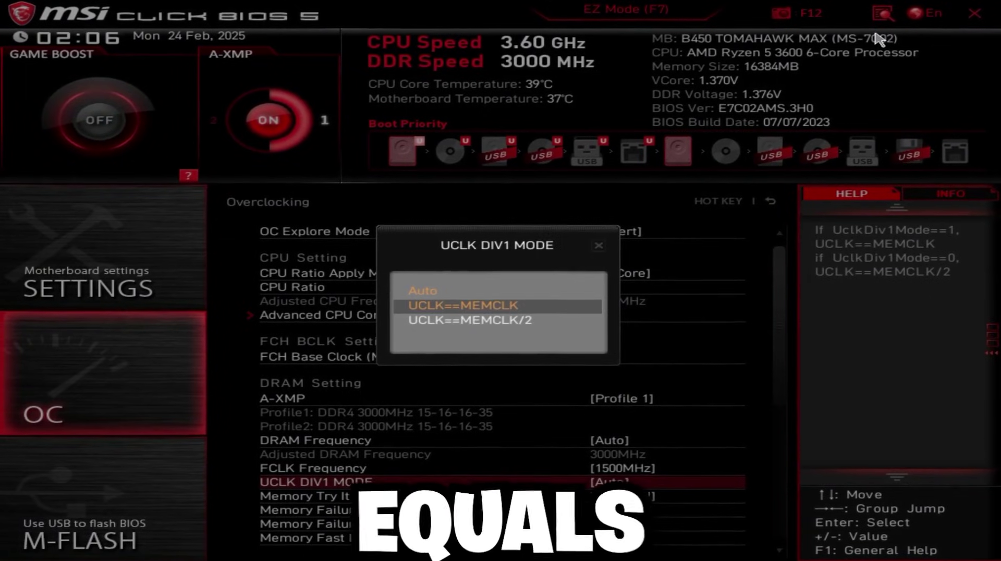
key(Return)
key(Down)
key(Down)
key(Down)
key(Down)
key(Down)
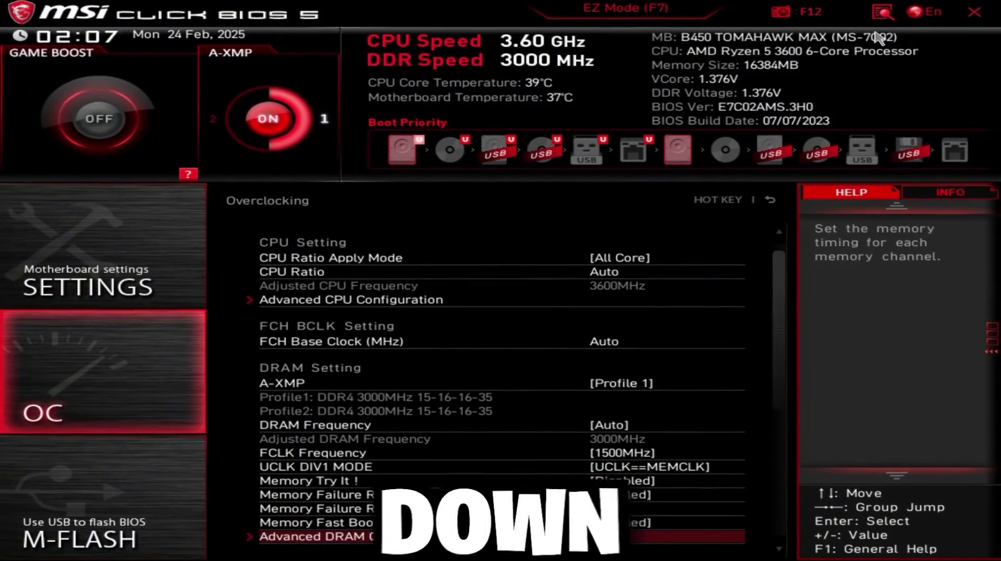
- In Advanced DRAM Configuration, enter tRRD_S 4, tRRD_L 8 and tFAW 32
key(Return)
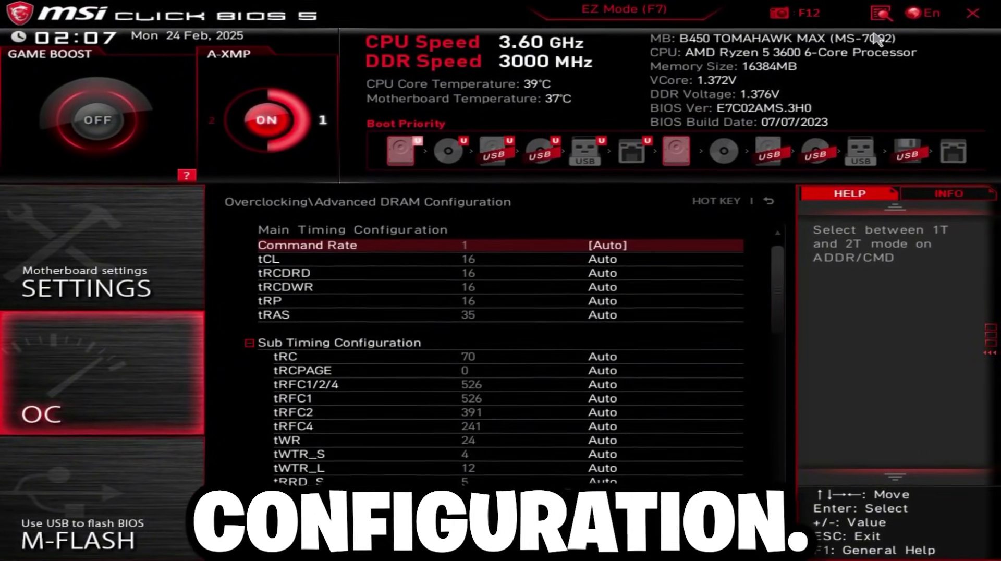
key(Down)
key(Down)
key(Down)
key(Down)
key(Down)
key(Down)
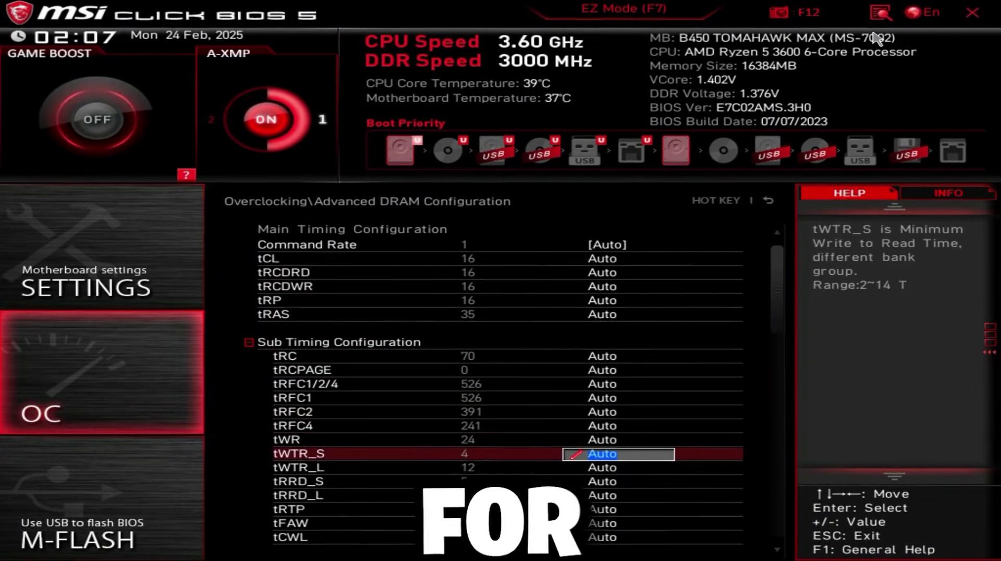
key(Down)
key(Down)
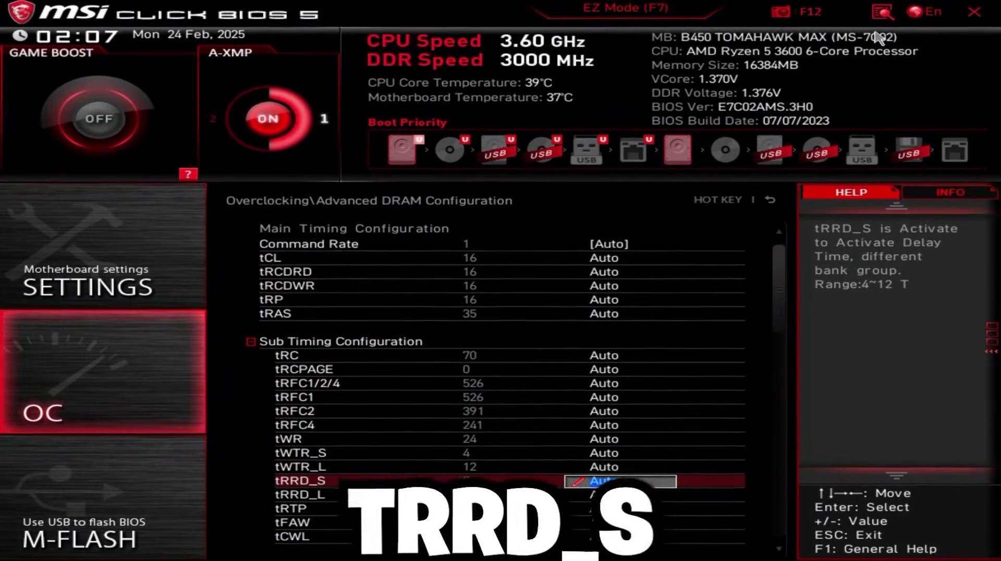
text(4)
key(Return)
key(Down)
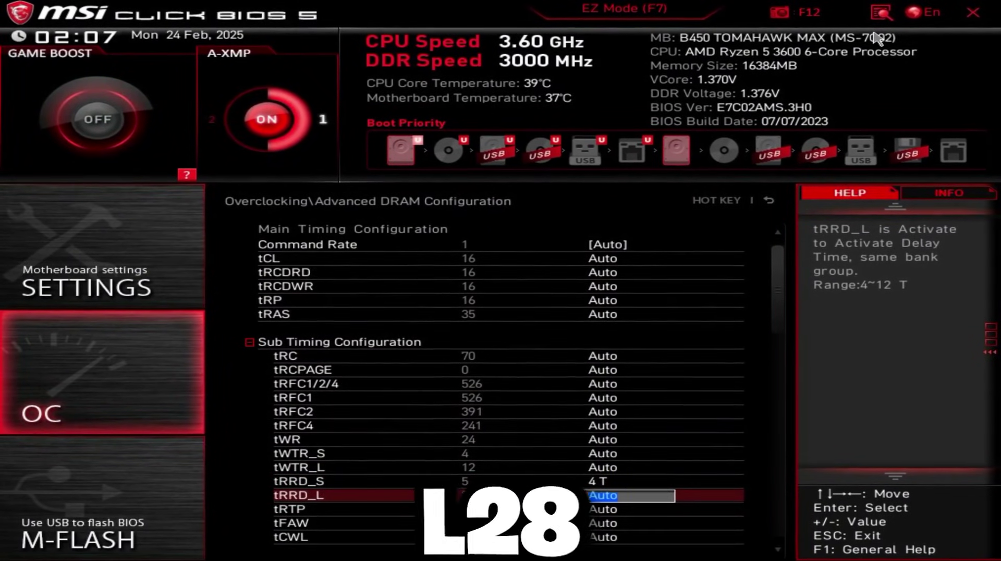
key(Return)
key(Down)
key(Down)
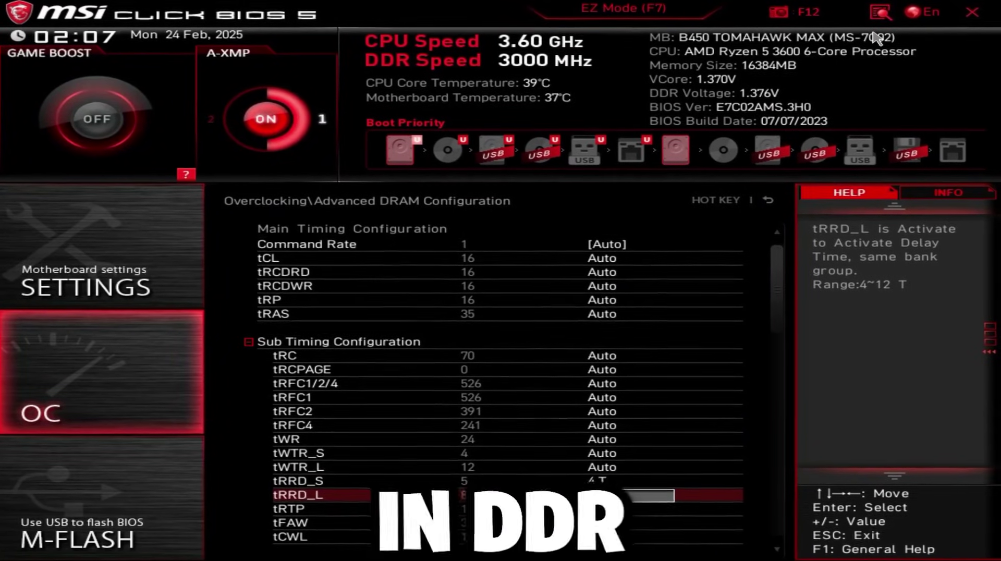
key(Return)
key(Down)
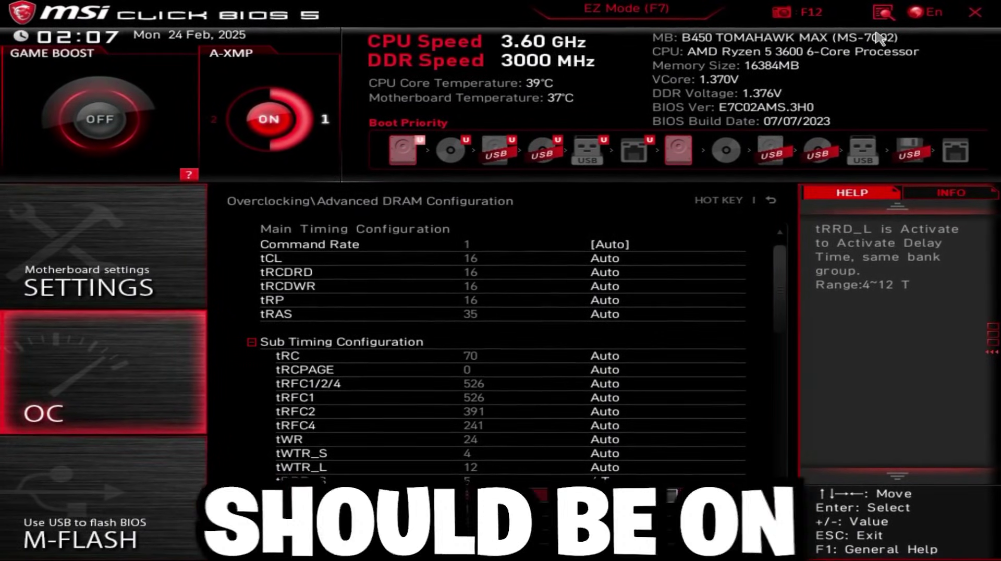
key(Down)
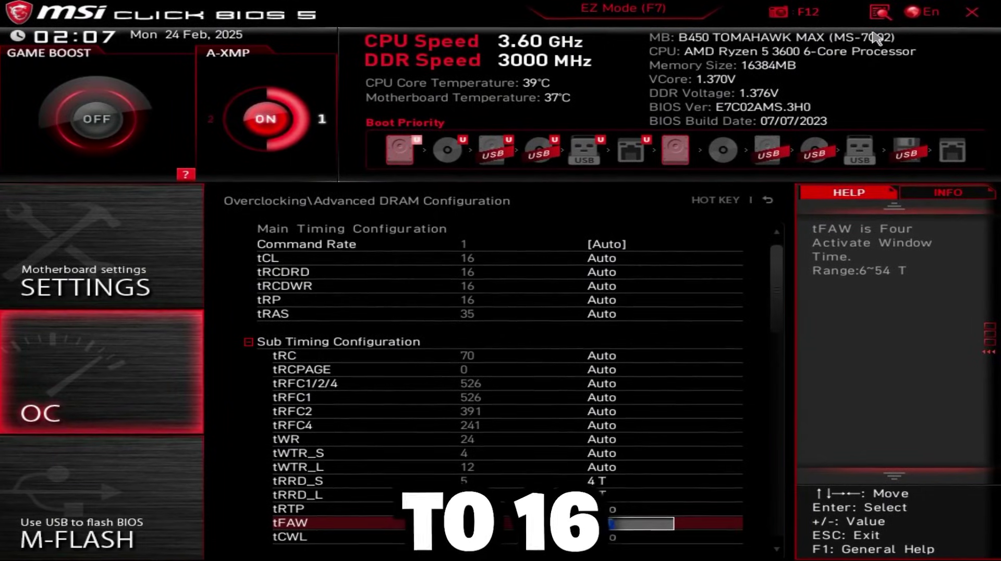
key(Return)
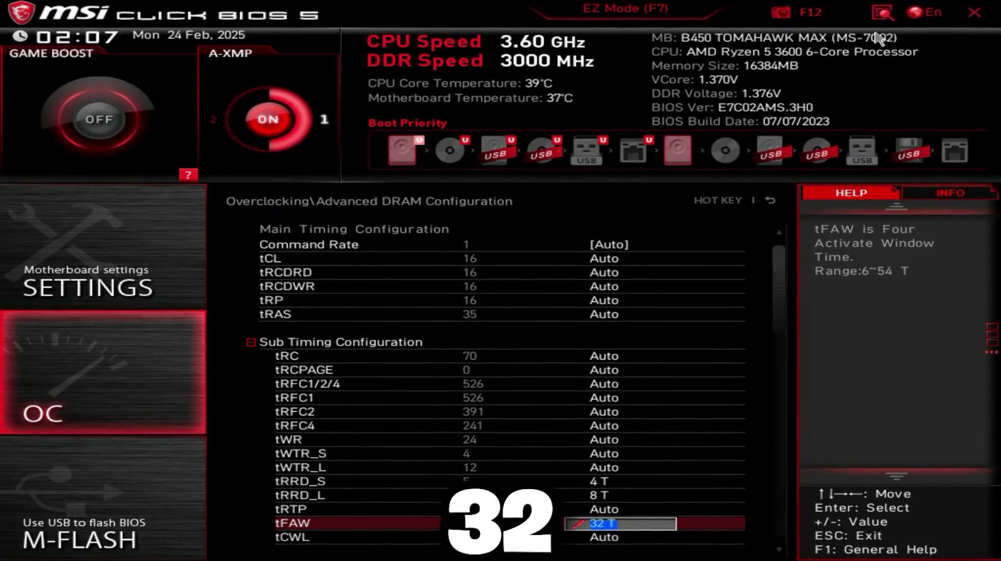
key(Down)
key(Down)
key(Down)
key(Down)
key(Down)
key(Down)
key(Down)
key(Down)
key(Down)
key(Down)
key(Down)
key(Down)
key(Down)
key(Down)
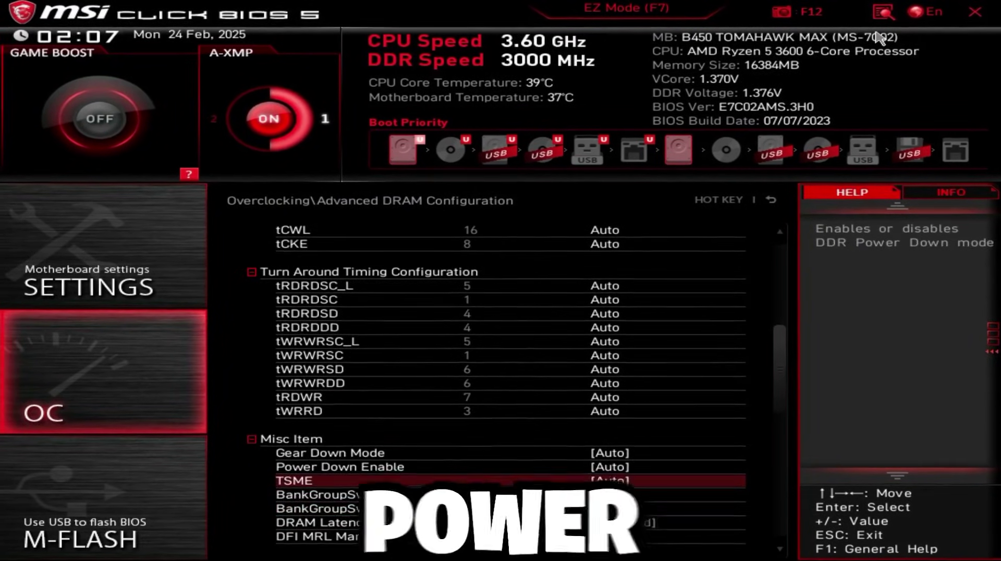
- Set Power Down Enable and TSME to Disabled
key(Up)
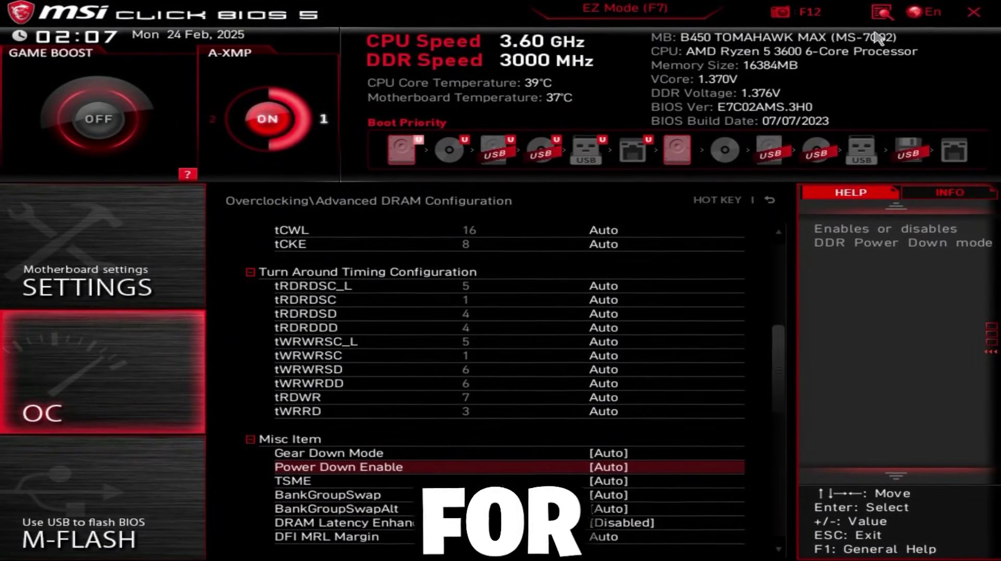
key(Return)
key(Return)
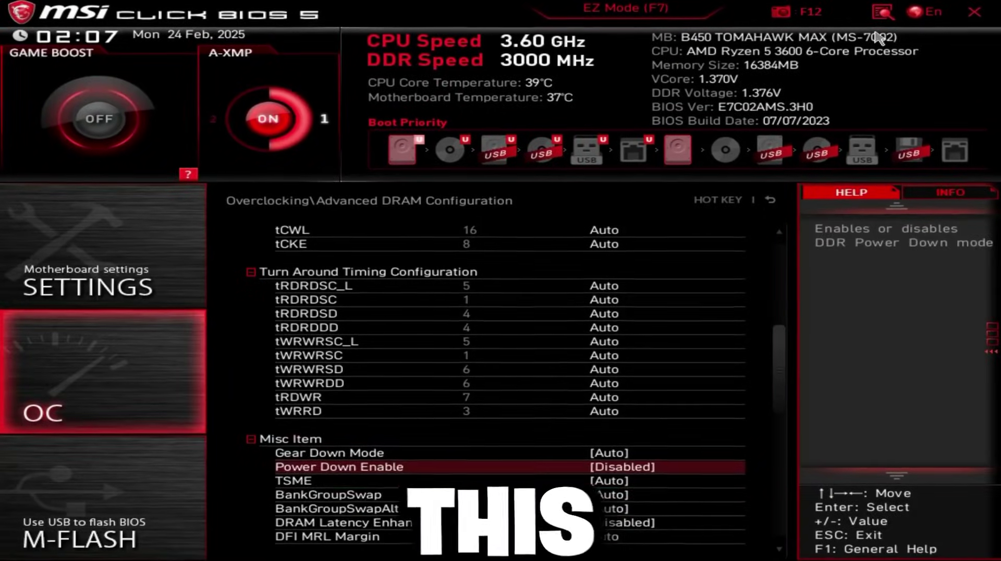
key(Return)
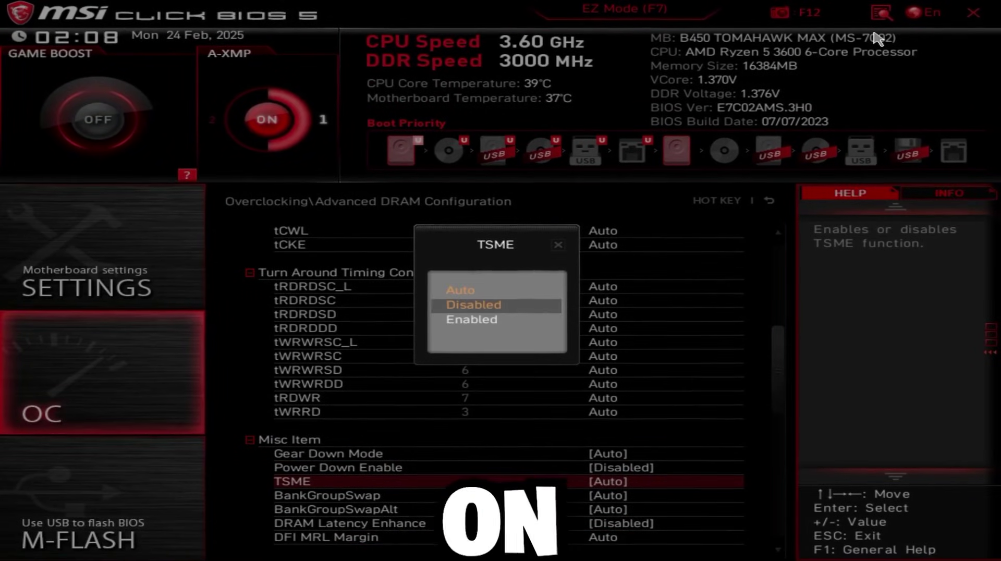
key(Return)
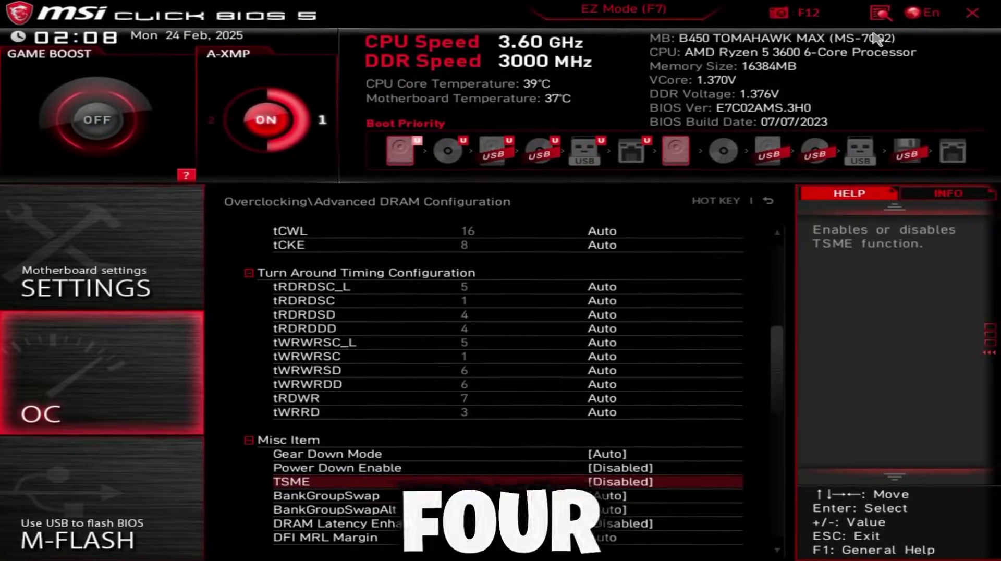
key(Down)
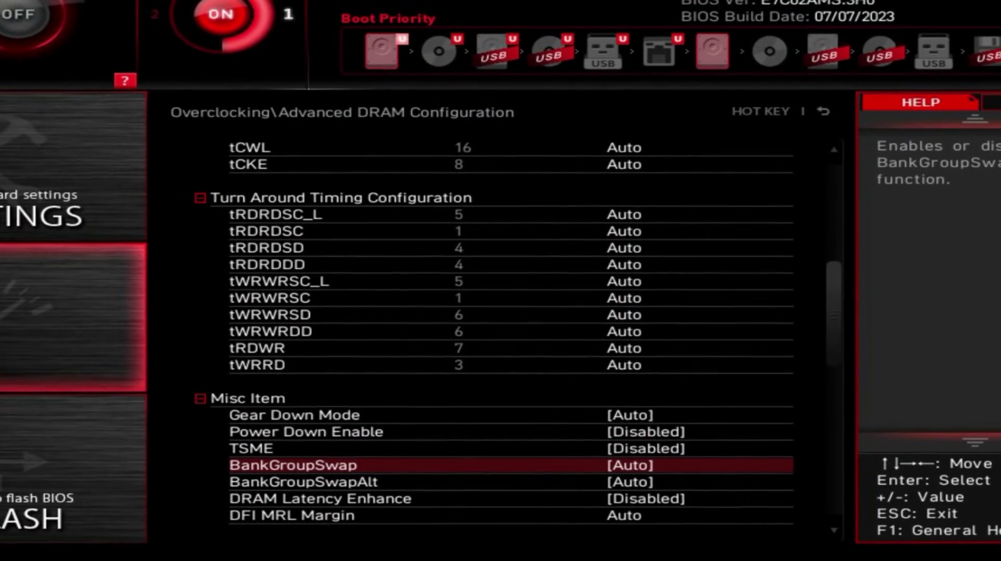
- Disable BankGroupSwap; enable BankGroupSwapAlt and DRAM Latency Enhance
key(Return)
key(Down)
key(Return)
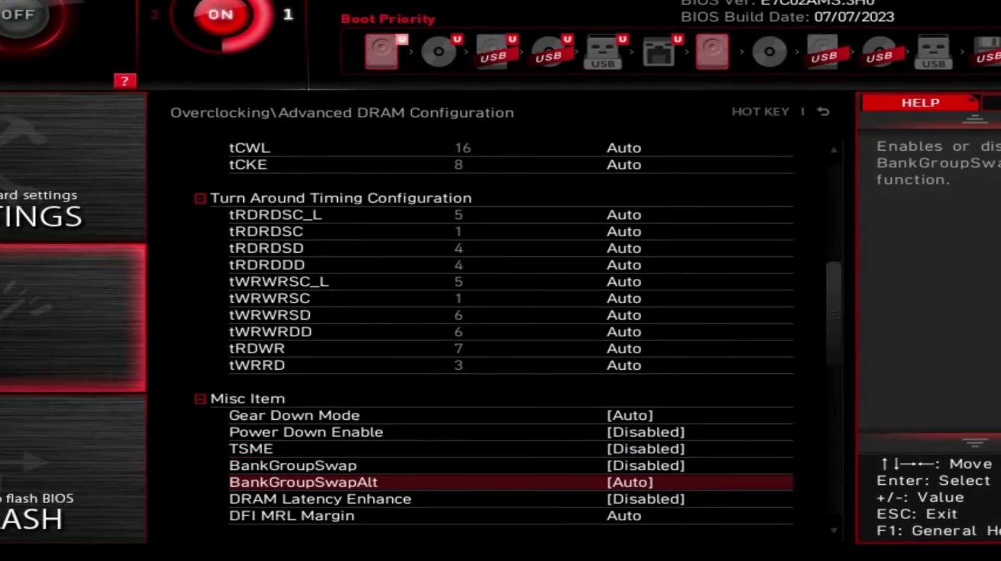
key(Return)
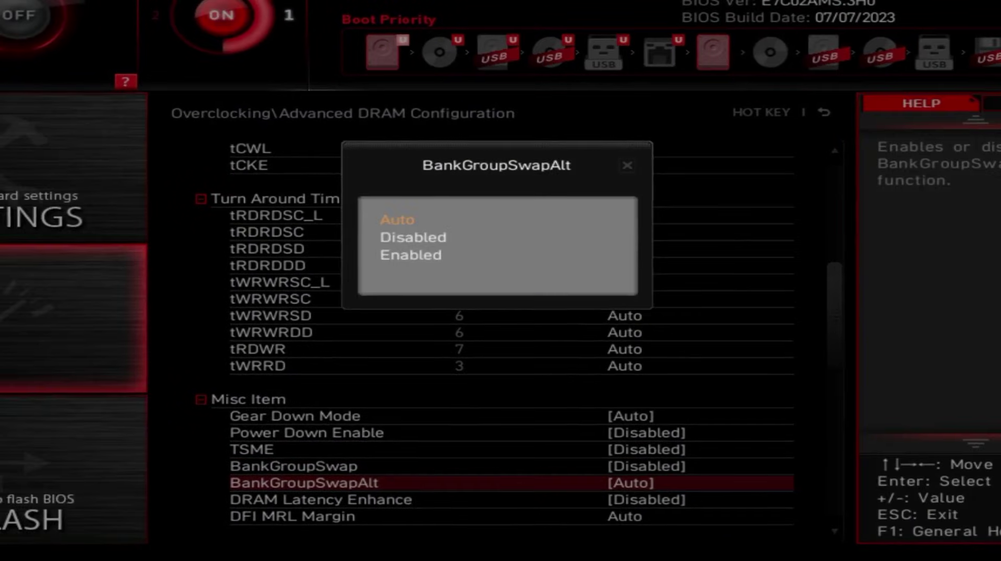
key(Return)
key(Down)
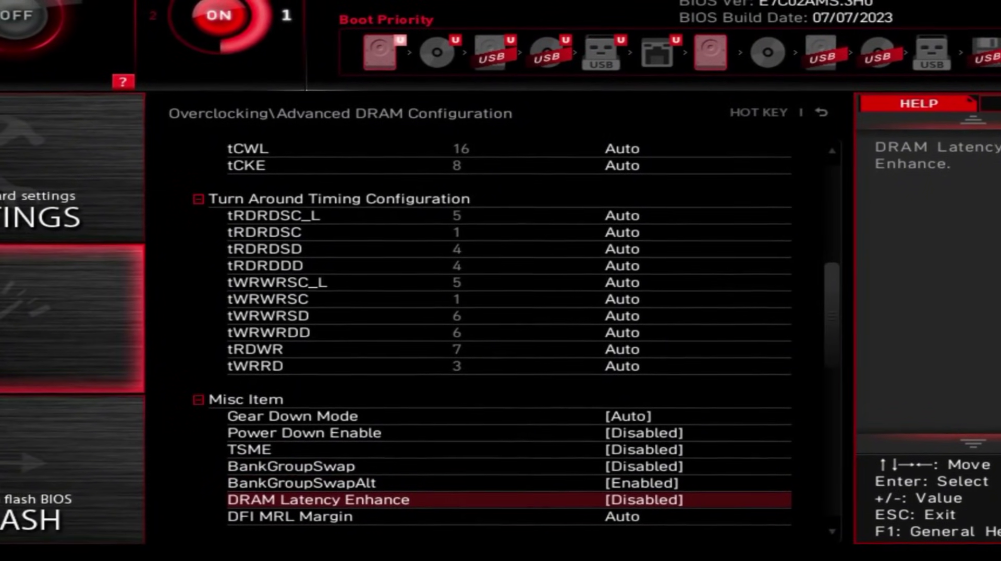
key(Return)
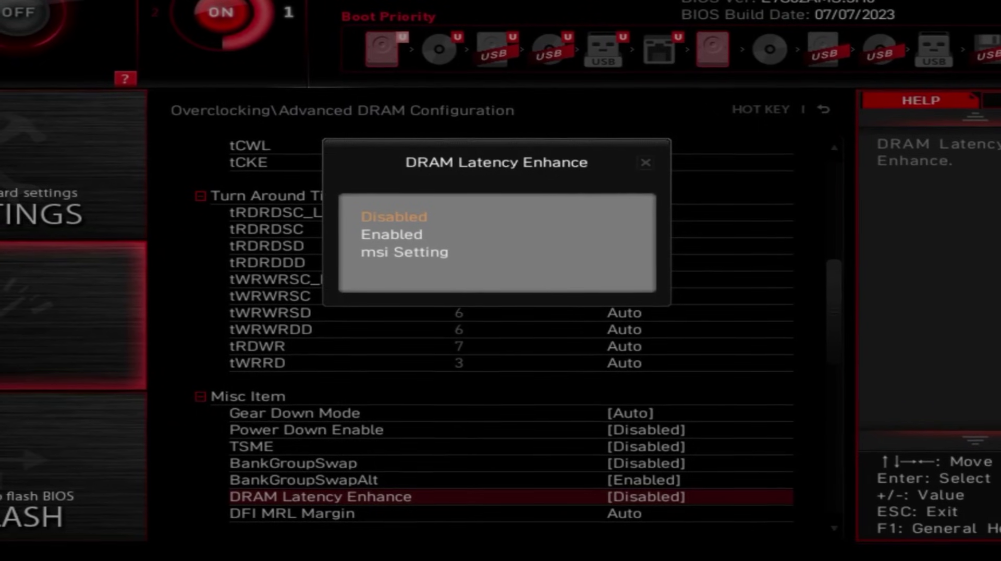
key(Return)
key(Down)
key(Down)
key(Down)
key(Down)
key(Down)
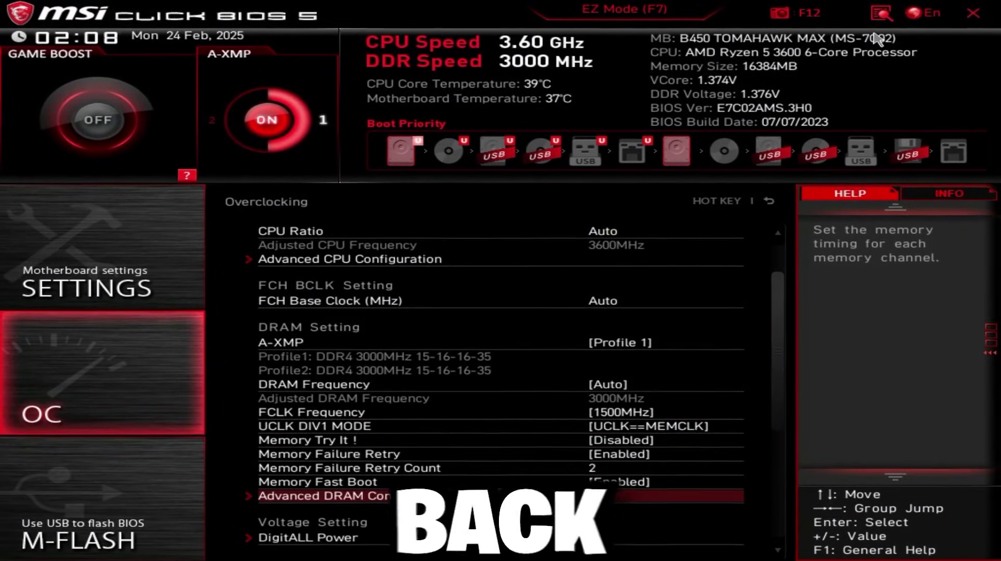
- Under Settings > Advanced, set MSI Driver Utility Installer to Disabled
key(Escape)
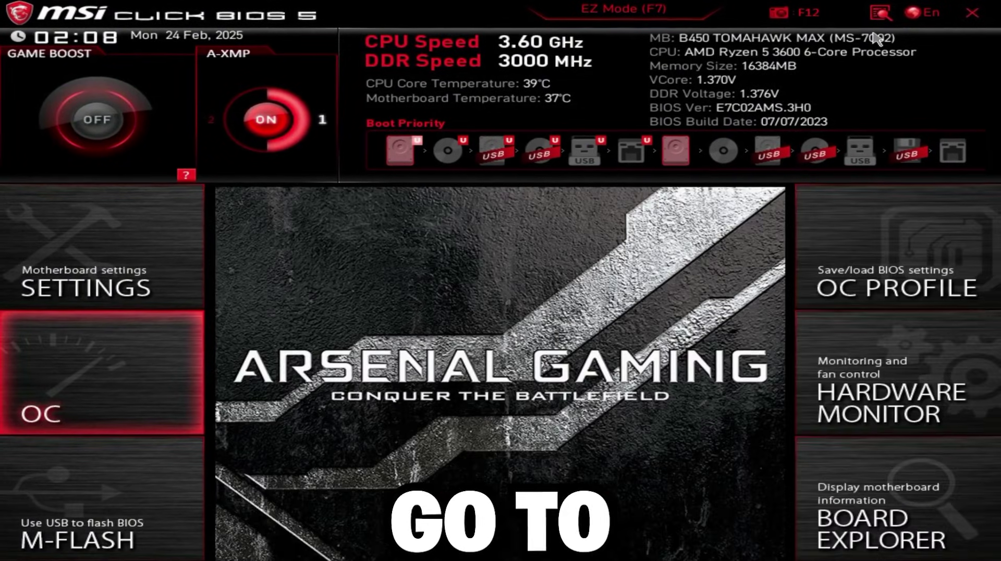
key(Up)
key(Return)
key(Down)
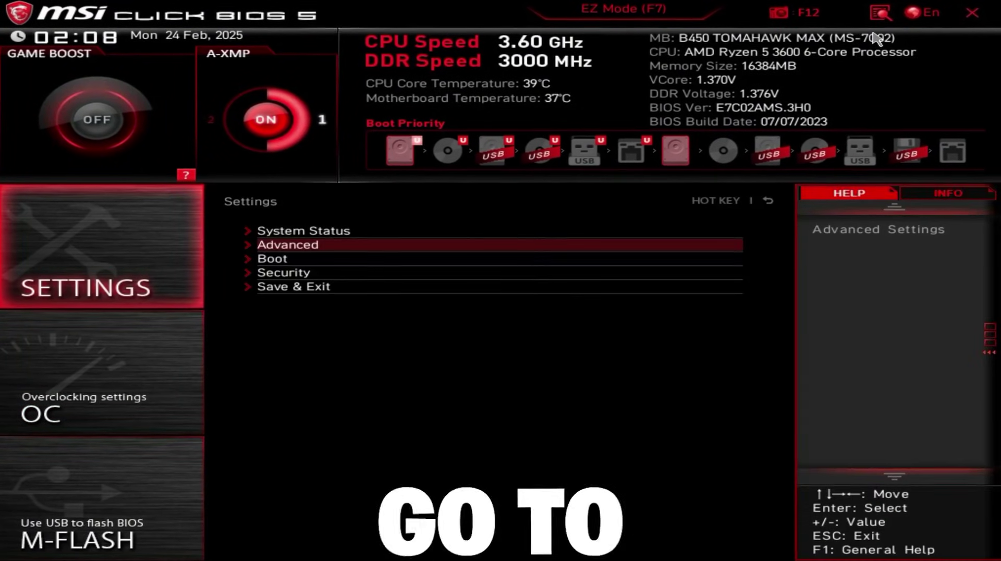
key(Return)
key(Down)
key(Down)
key(Down)
key(Down)
key(Down)
key(Down)
key(Down)
key(Down)
key(Down)
key(Down)
key(Return)
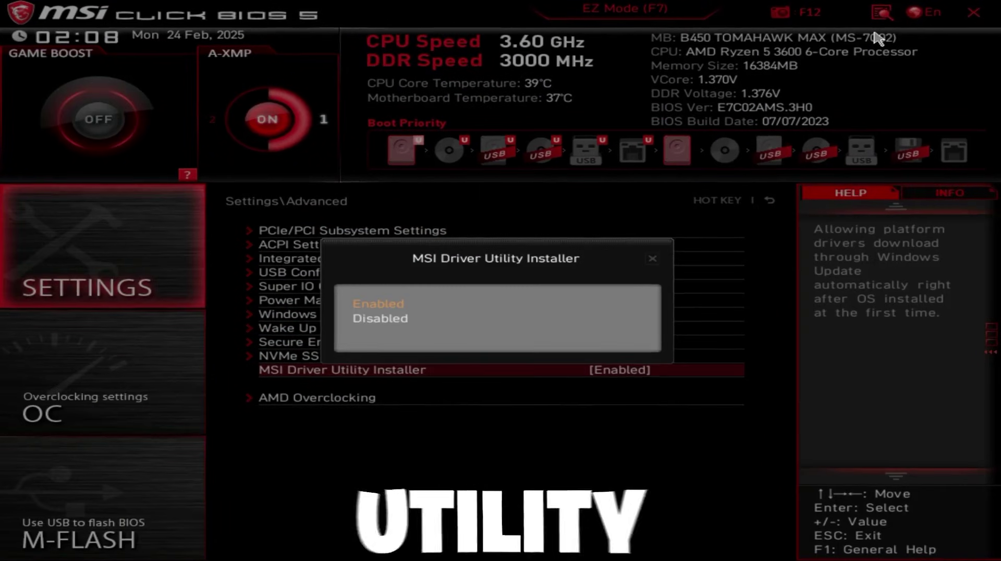
key(Down)
key(Return)
key(Up)
key(Up)
key(Up)
key(Up)
key(Up)
key(Up)
key(Up)
key(Up)
key(Up)
key(Up)
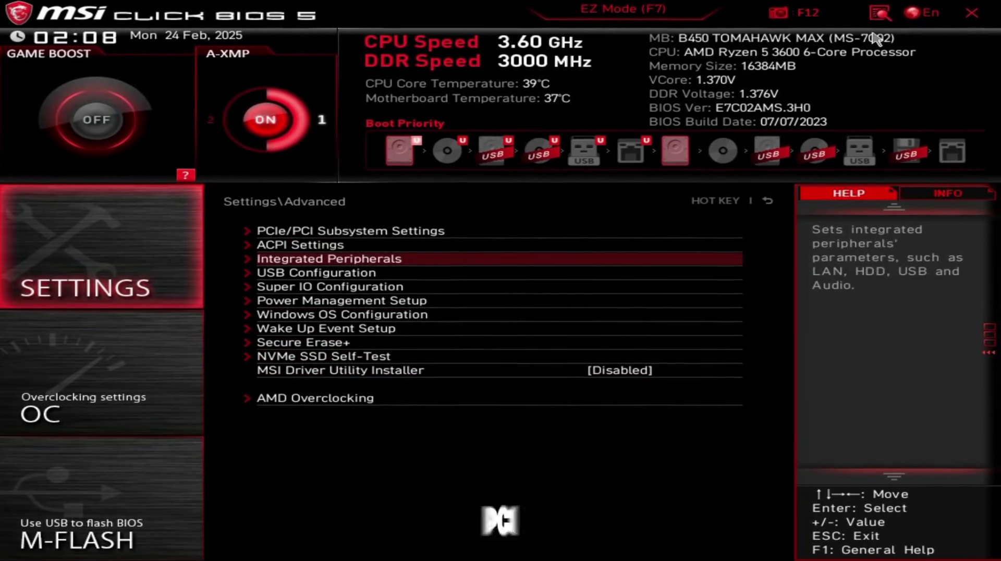
- In PCIe/PCI Subsystem Settings, set PCI_E1 Gen Switch to Gen3 and Chipset Gen Switch to Gen2
key(Return)
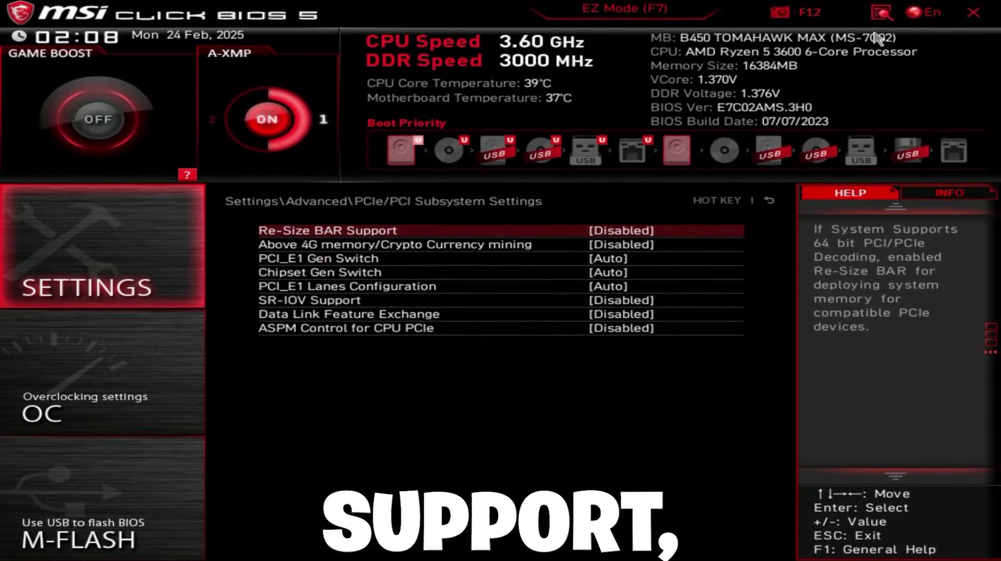
key(Down)
key(Down)
key(Return)
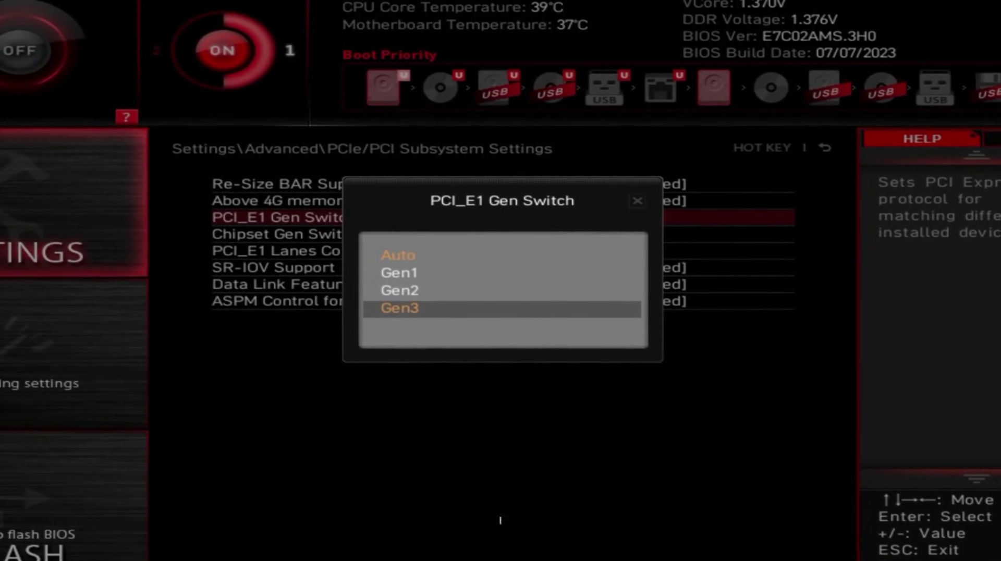
key(Return)
key(Down)
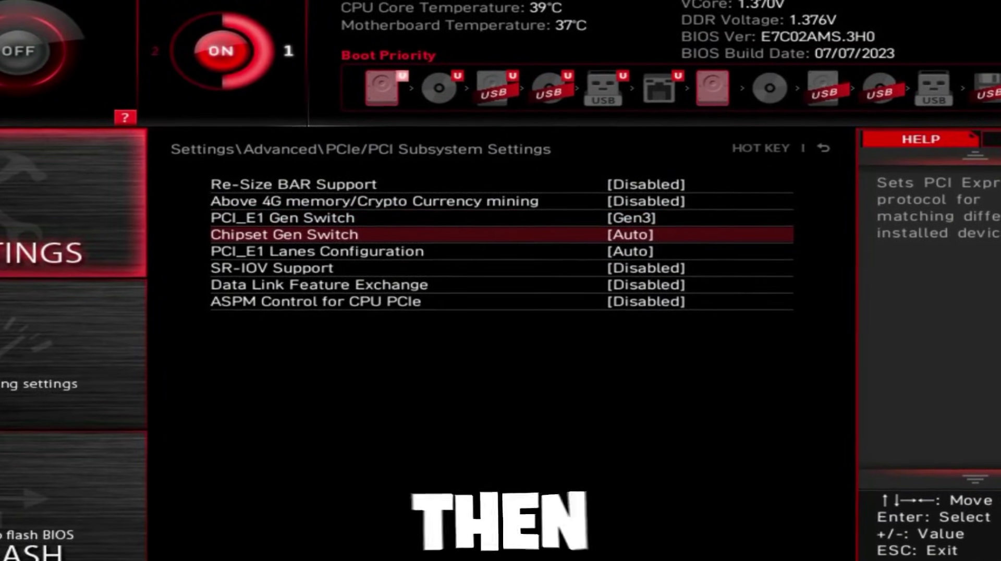
key(Return)
key(Down)
key(Down)
key(Return)
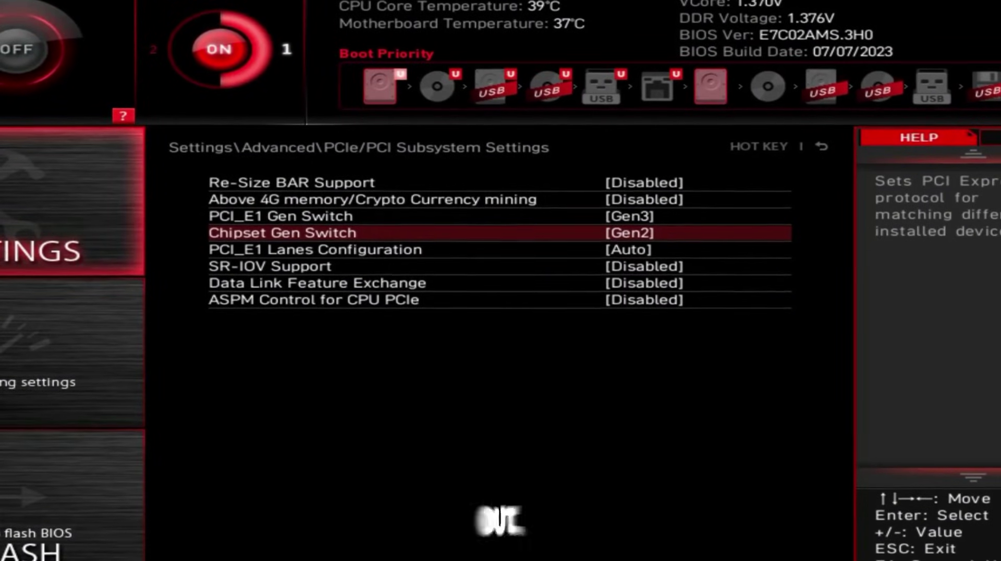
key(Down)
key(Down)
key(Down)
key(Down)
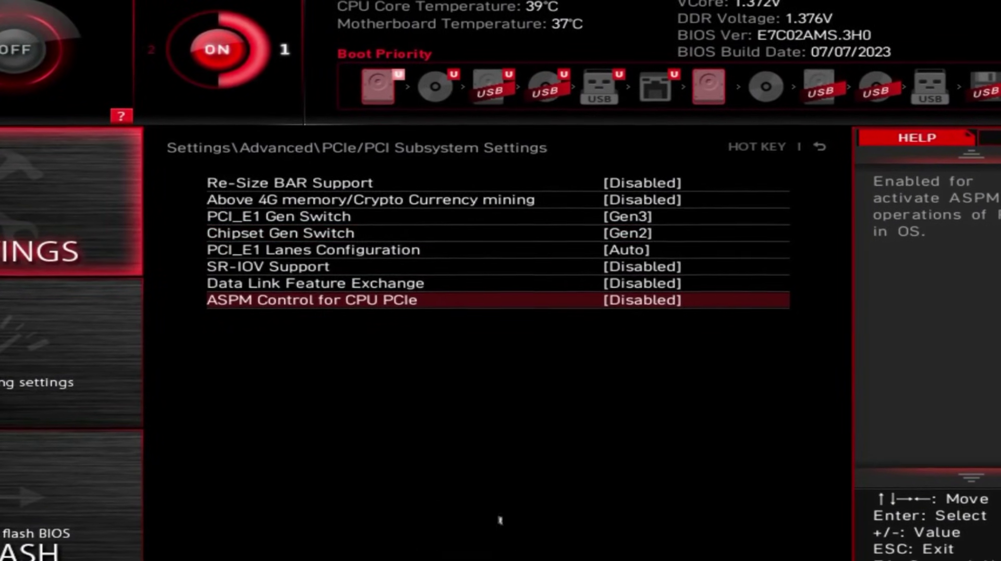
key(Escape)
key(Down)
key(Down)
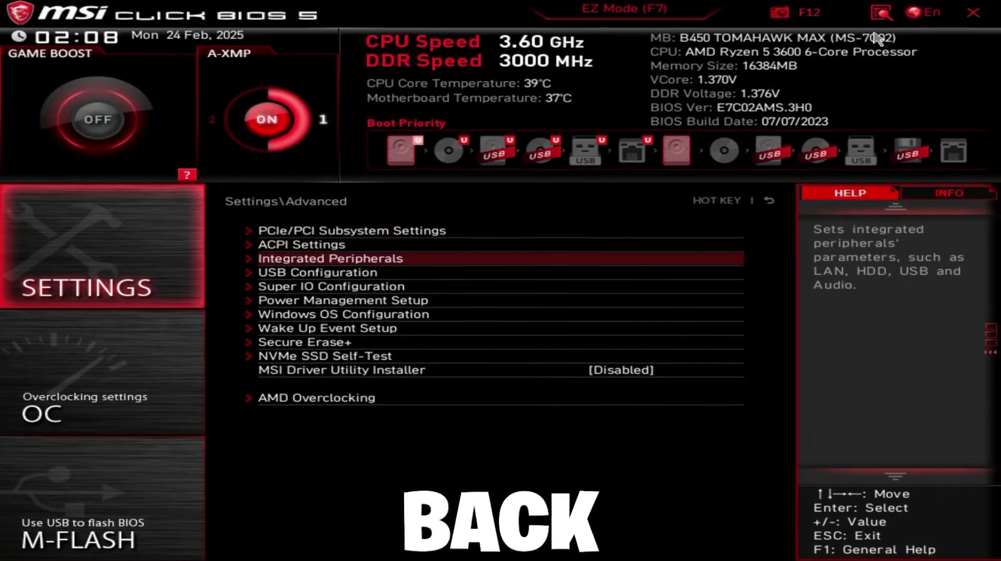
key(Down)
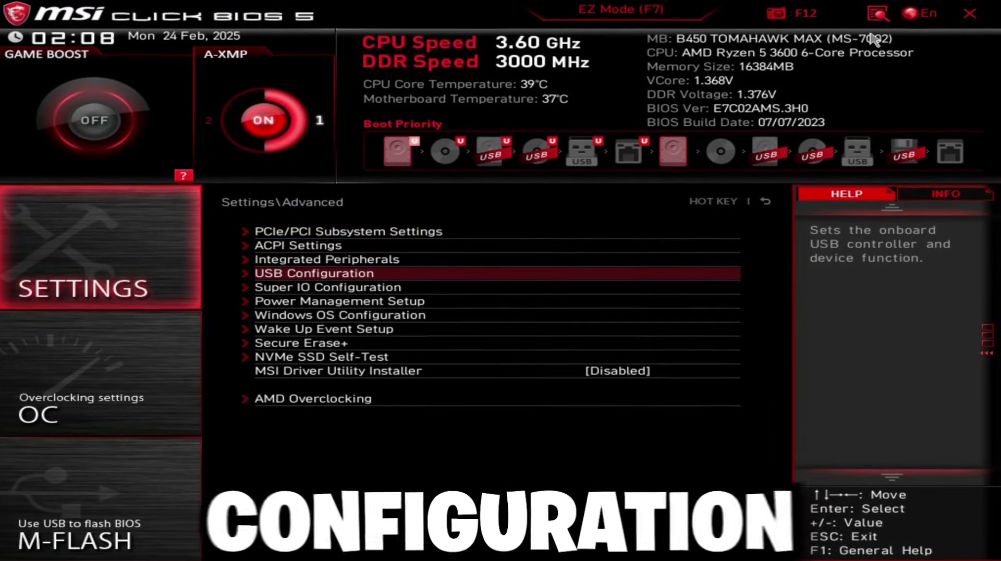
- After viewing USB Configuration, disable Serial(COM) Port 0 under Super IO Configuration
key(Return)
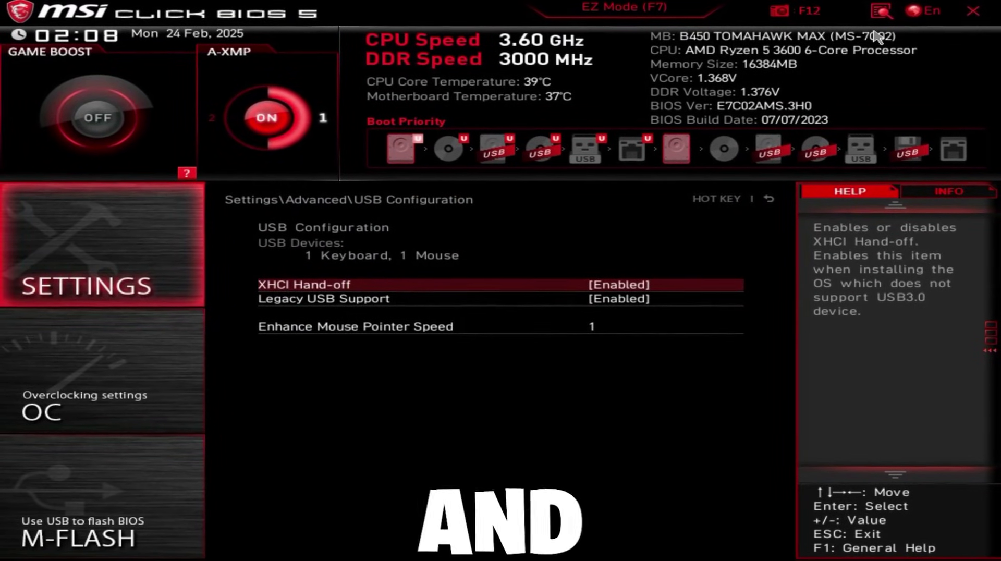
key(Escape)
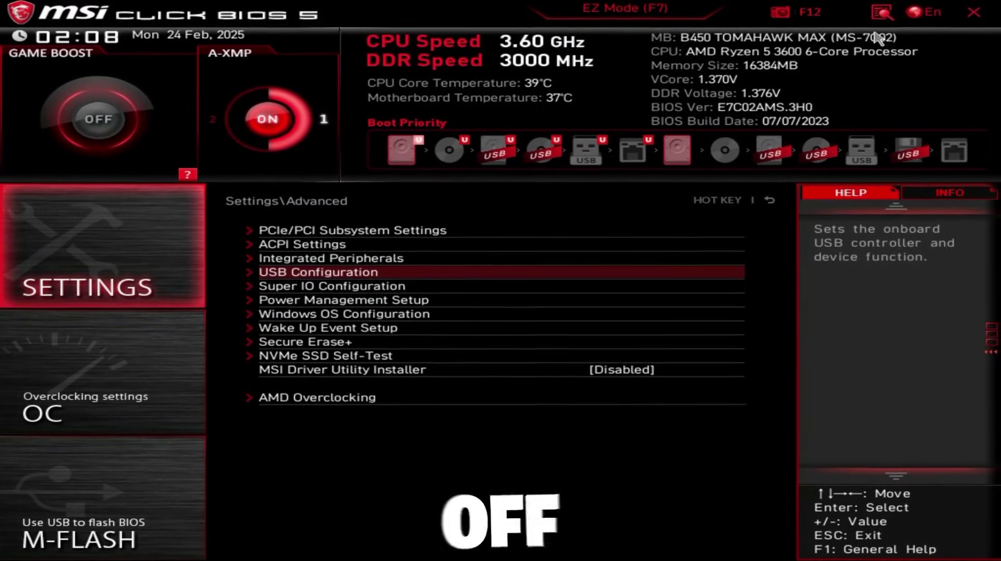
key(Down)
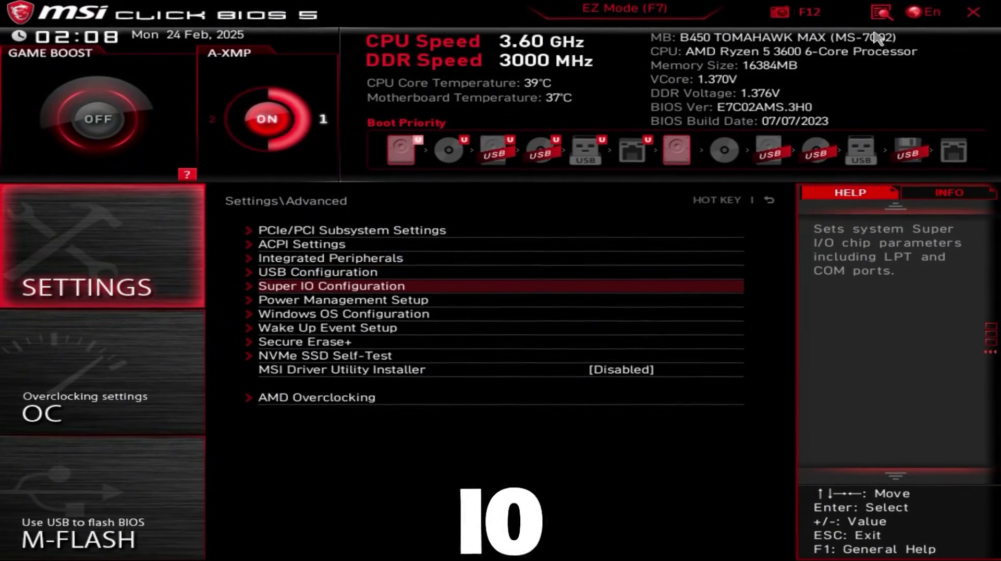
key(Return)
key(Return)
key(Return)
key(Up)
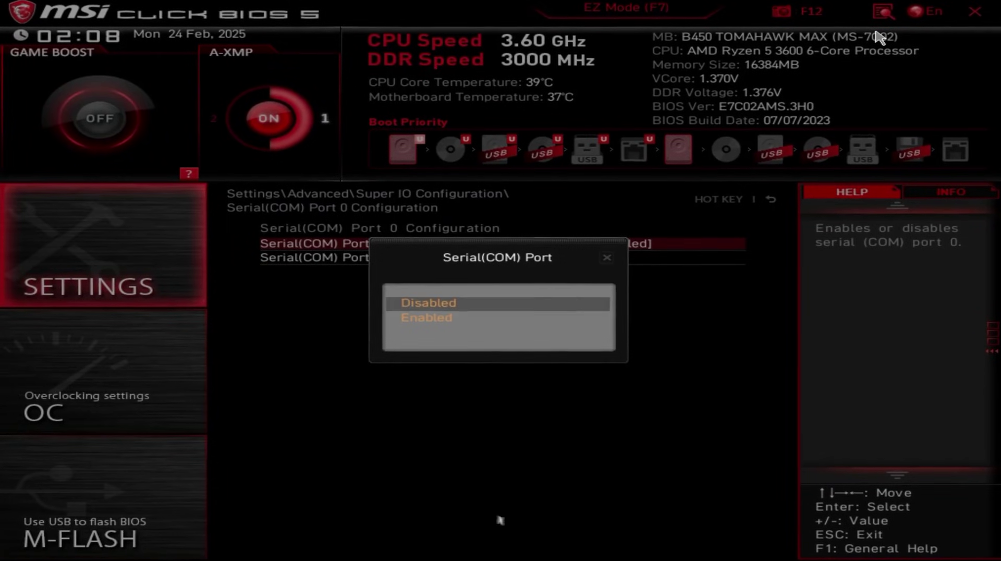
key(Return)
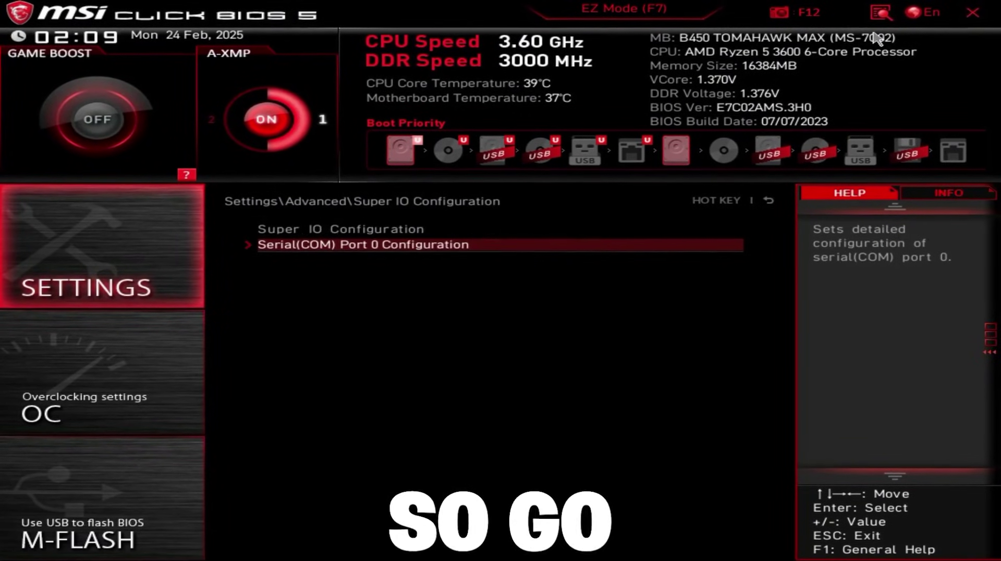
key(Escape)
- Review the SATA and LAN settings in Integrated Peripherals
key(Up)
key(Up)
key(Return)
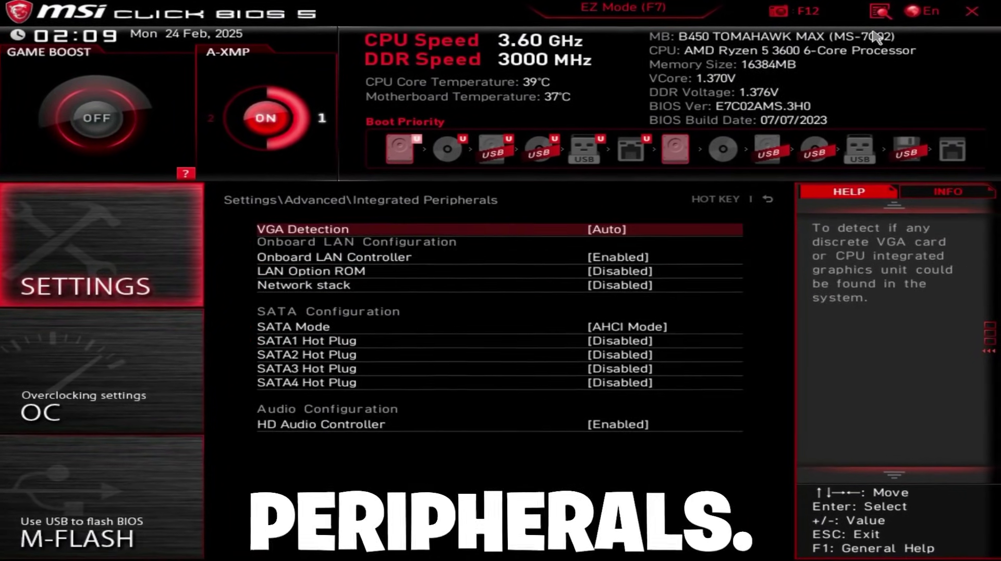
key(Down)
key(Down)
key(Down)
key(Down)
key(Down)
key(Down)
key(Down)
key(Down)
key(Down)
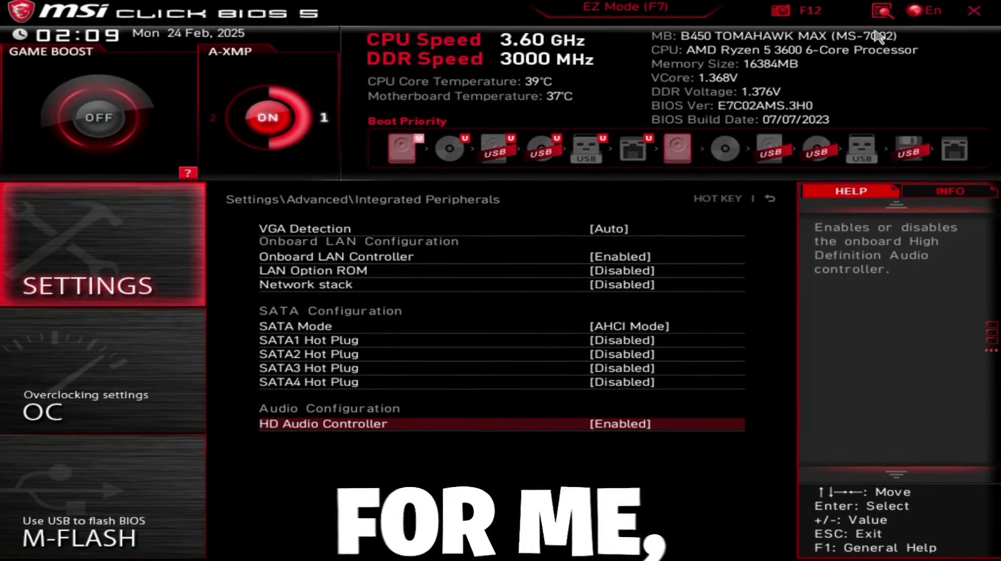
key(Up)
key(Up)
key(Up)
key(Up)
key(Up)
key(Up)
key(Up)
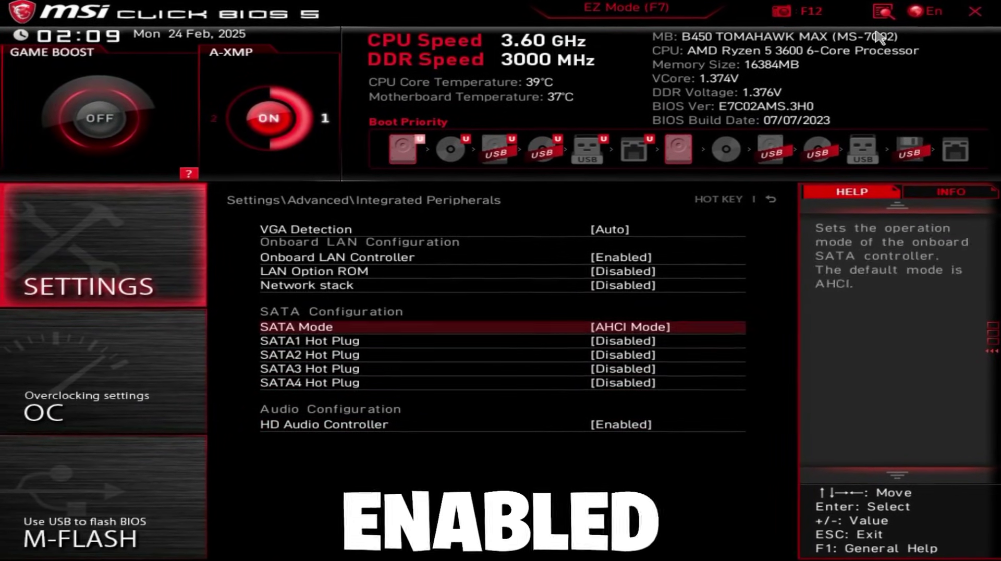
key(Escape)
- Switch BIOS CSM/UEFI Mode to UEFI under Windows OS Configuration
key(Down)
key(Down)
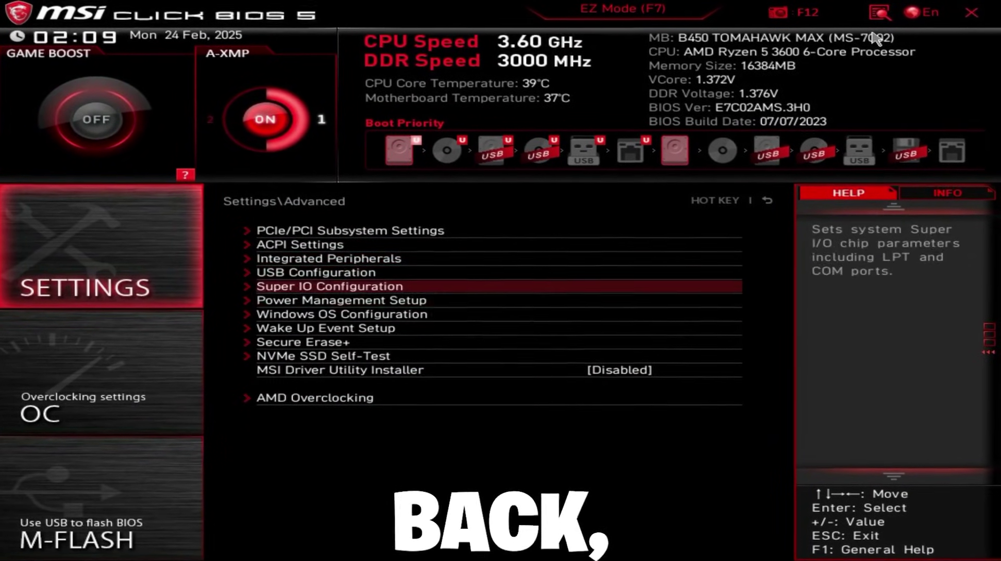
key(Down)
key(Down)
key(Return)
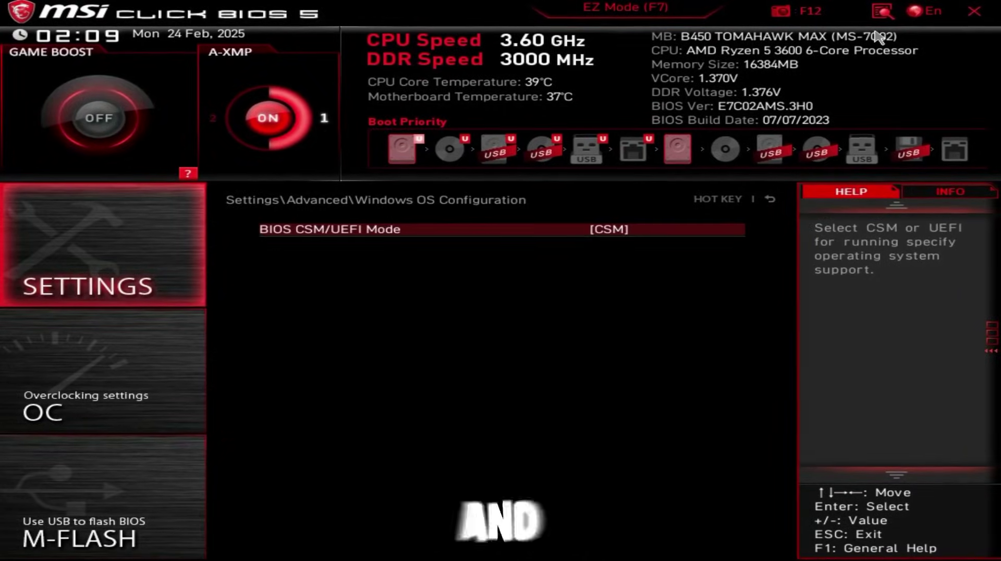
key(Return)
key(Down)
key(Return)
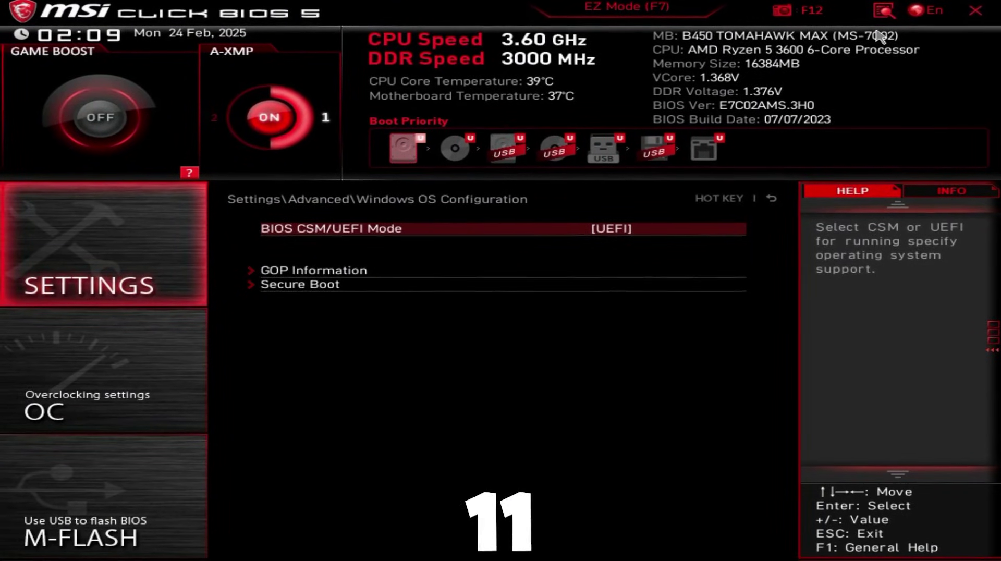
- Set Secure Boot to Enabled
key(Down)
key(Down)
key(Return)
key(Return)
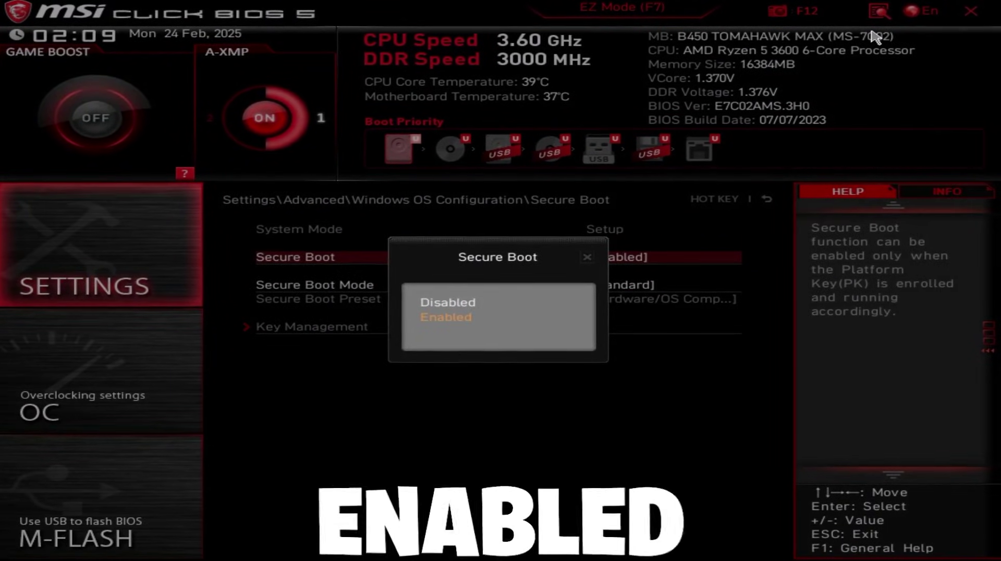
key(Return)
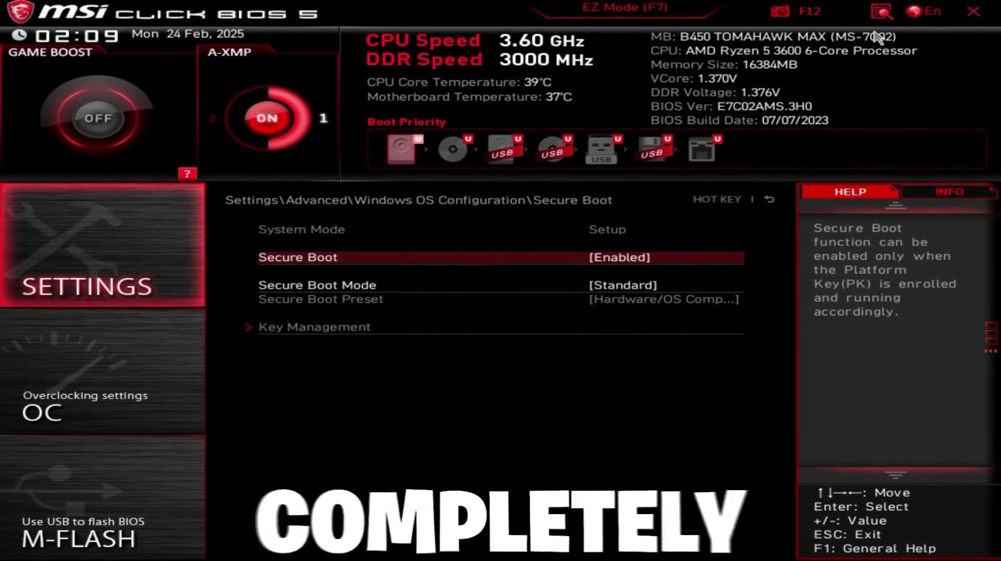
key(Escape)
- Confirm AMD fTPM is enabled under Security > Trusted Computing, then back out to the top menu
key(Escape)
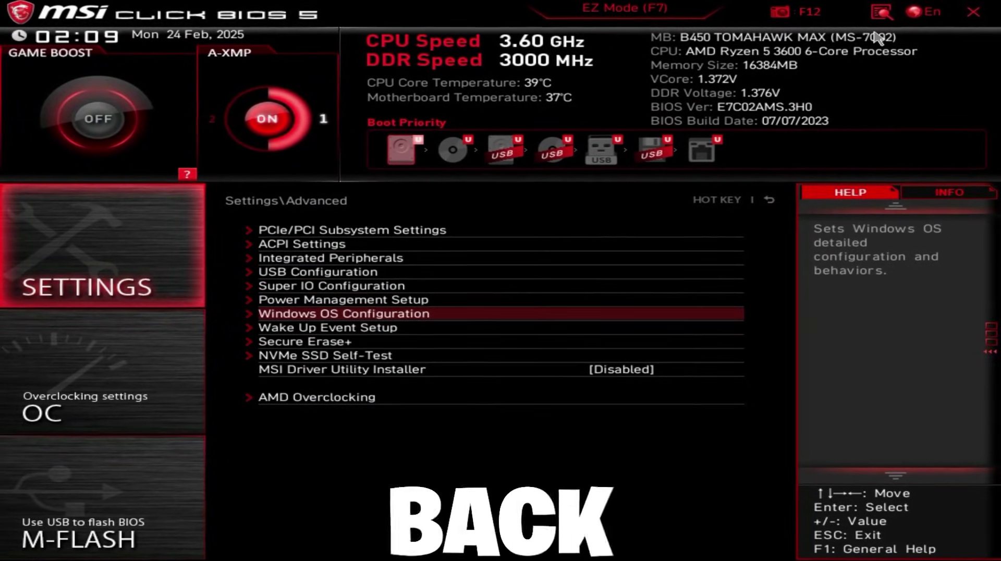
key(Down)
key(Escape)
key(Down)
key(Down)
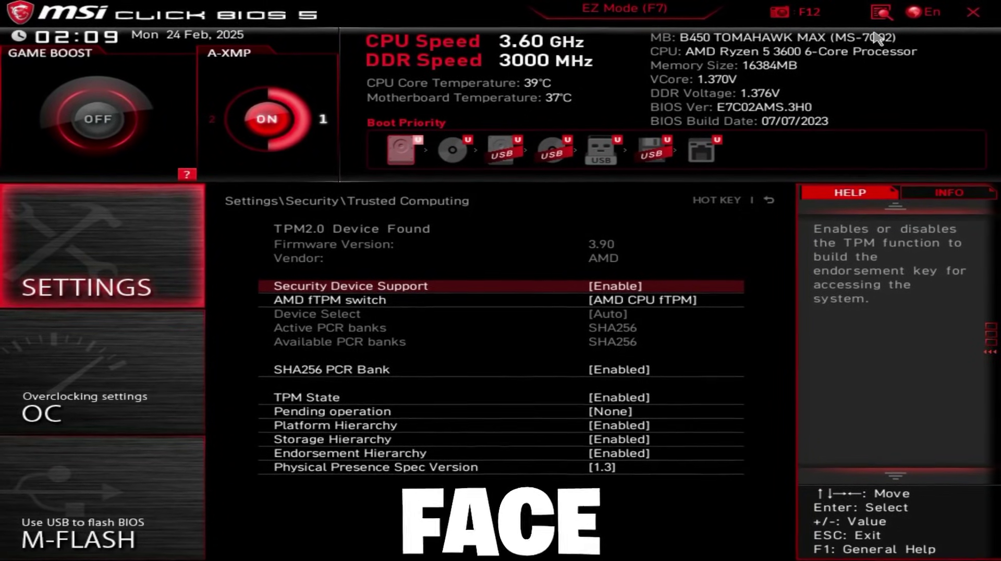
key(Escape)
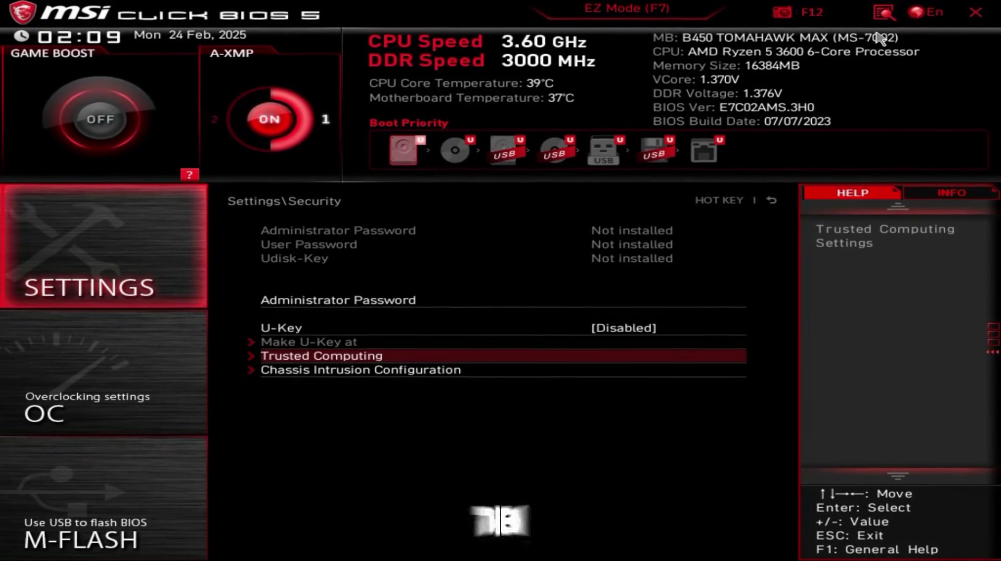
key(Down)
key(Escape)
key(Escape)
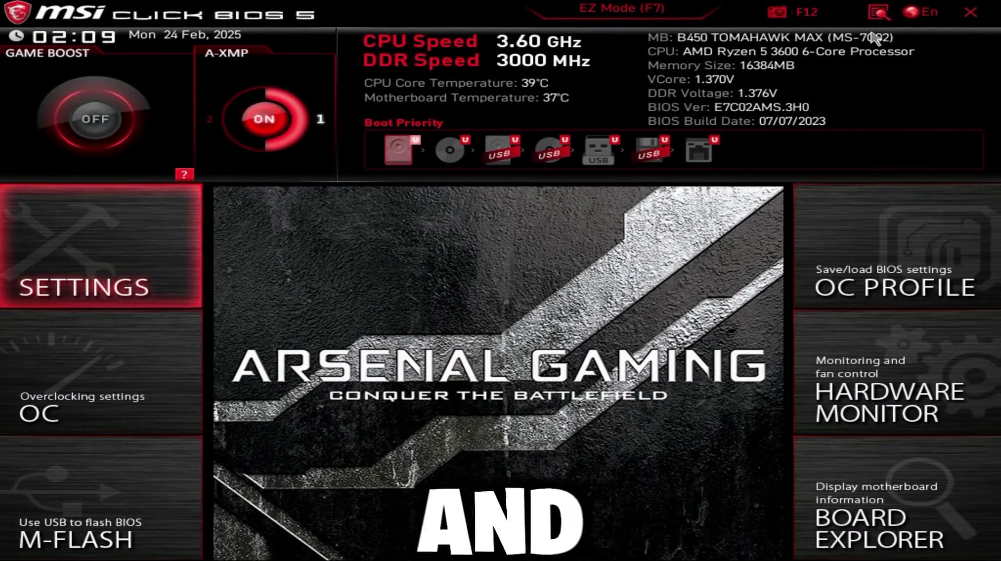
- In Hardware Monitor fan control, turn off Smart Fan Mode for the CPU 1 fan
key(Right)
key(Down)
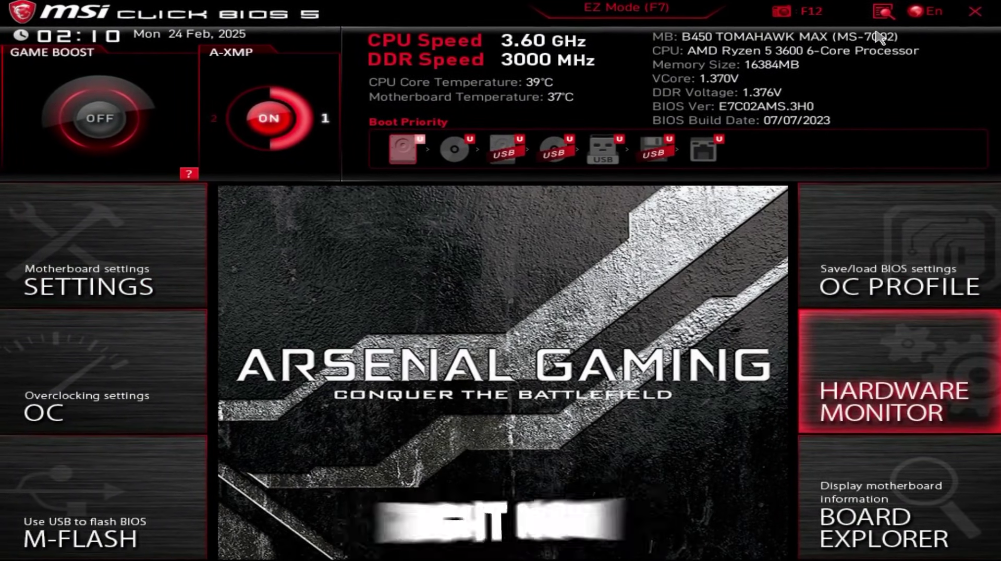
key(Return)
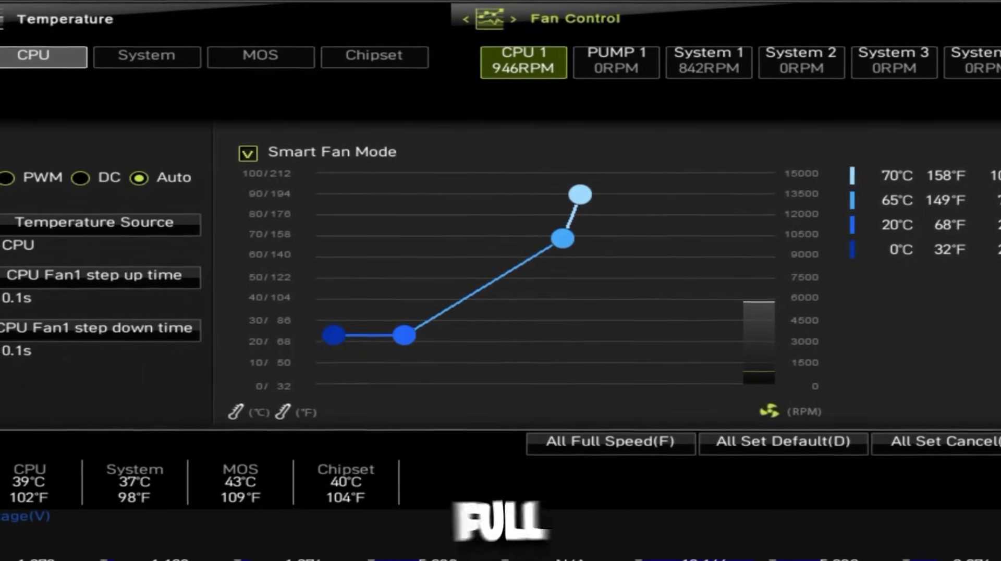
key(Return)
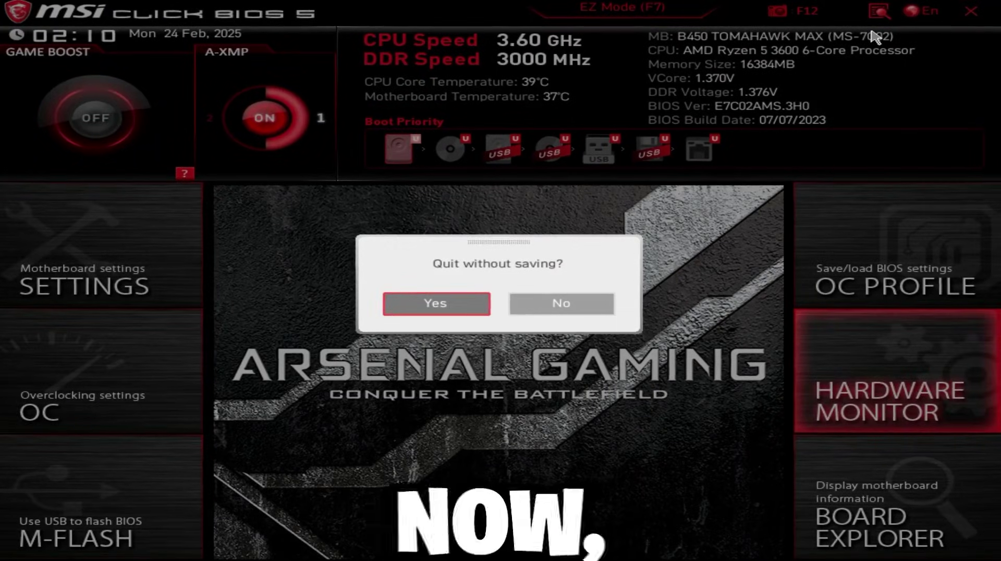
- Give Overclocking Profile 3 a custom name via Set Name
key(Escape)
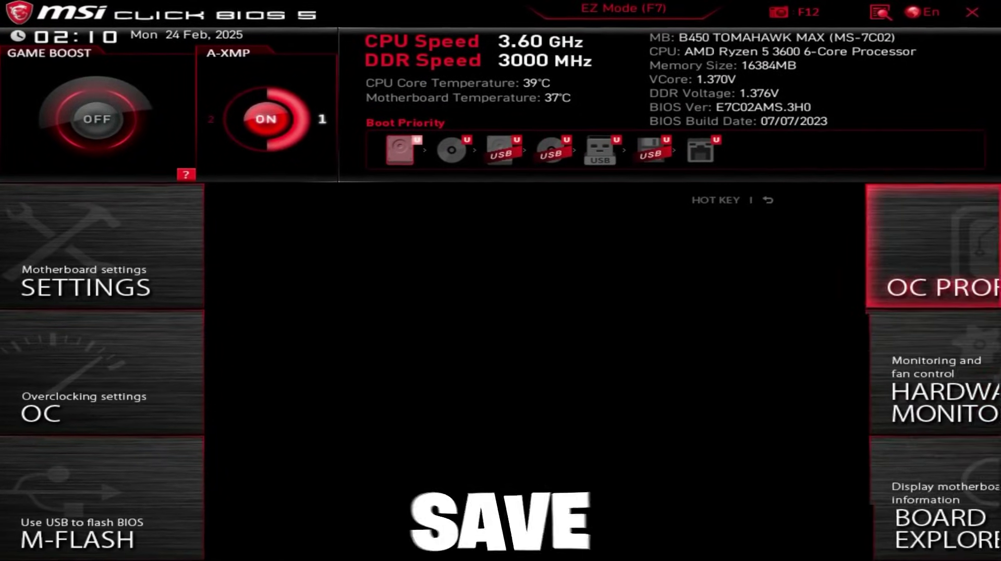
key(Return)
key(Down)
key(Down)
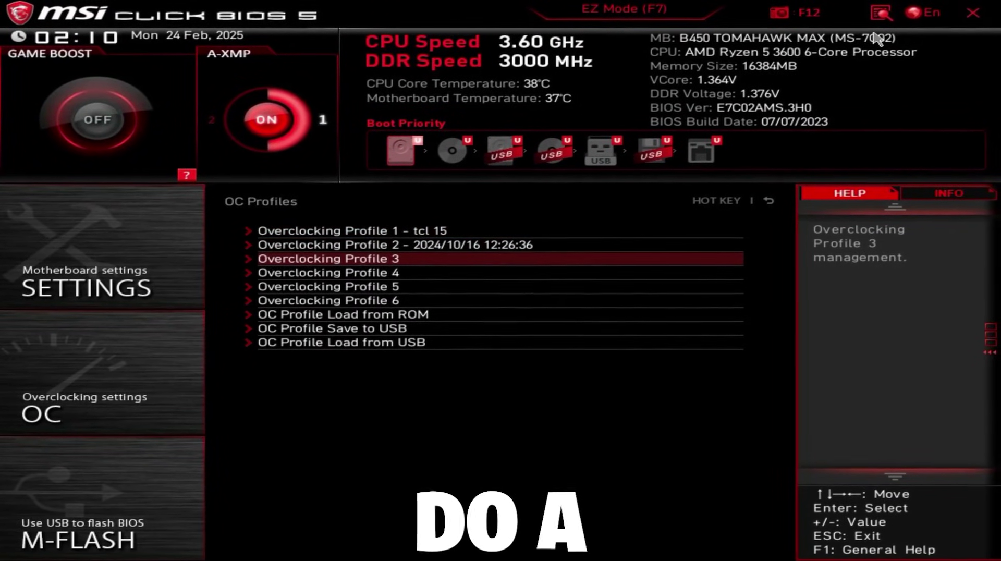
key(Return)
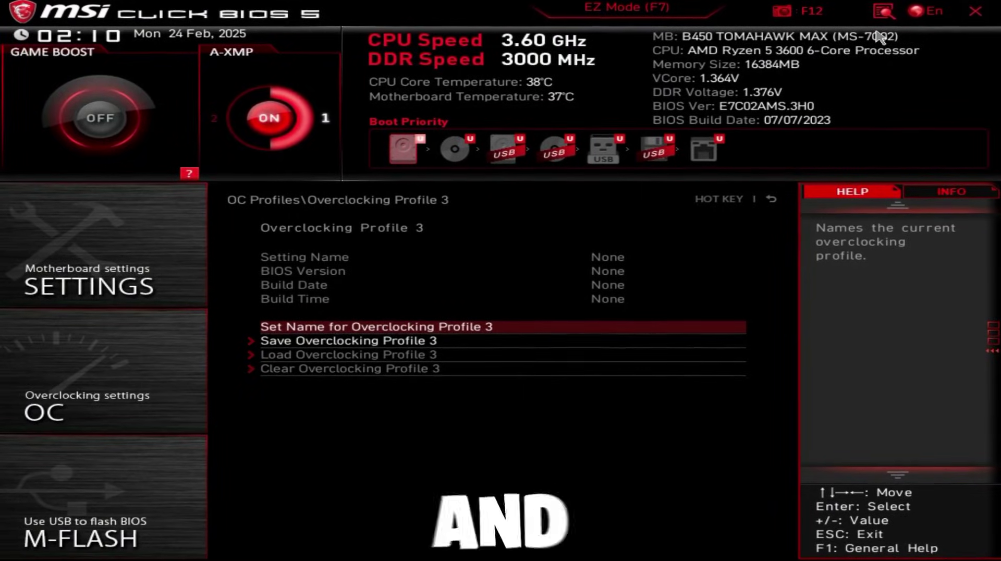
key(Down)
key(Up)
key(Return)
text(xi)
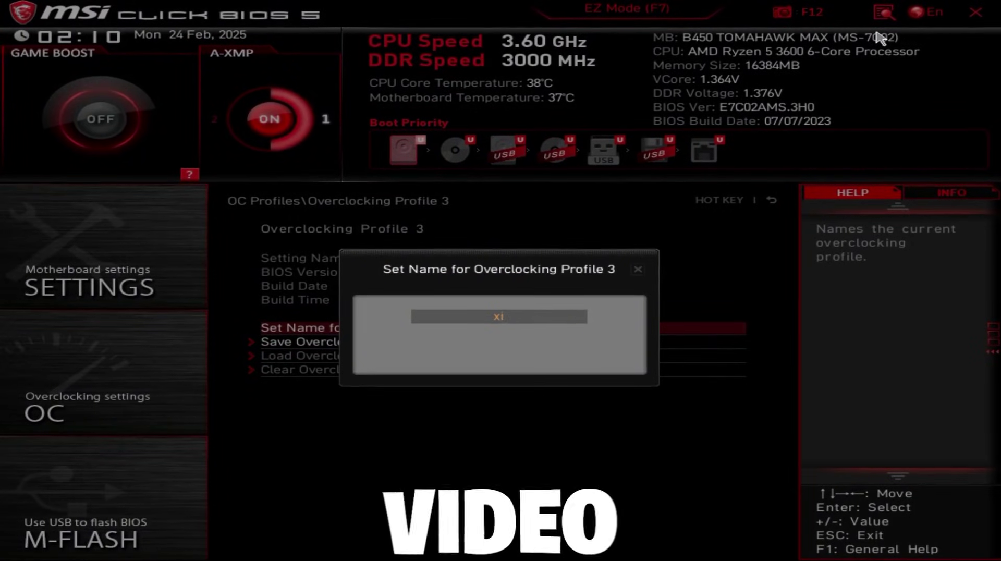
text(lly vid)
key(Return)
- Save the current settings to Overclocking Profile 3, confirm Yes, then load that profile
key(Down)
key(Return)
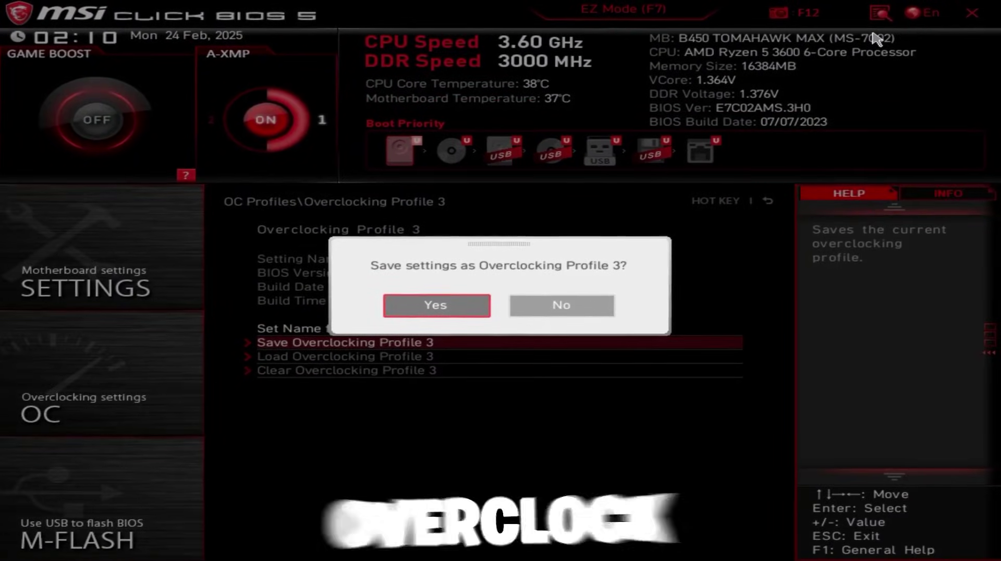
key(Return)
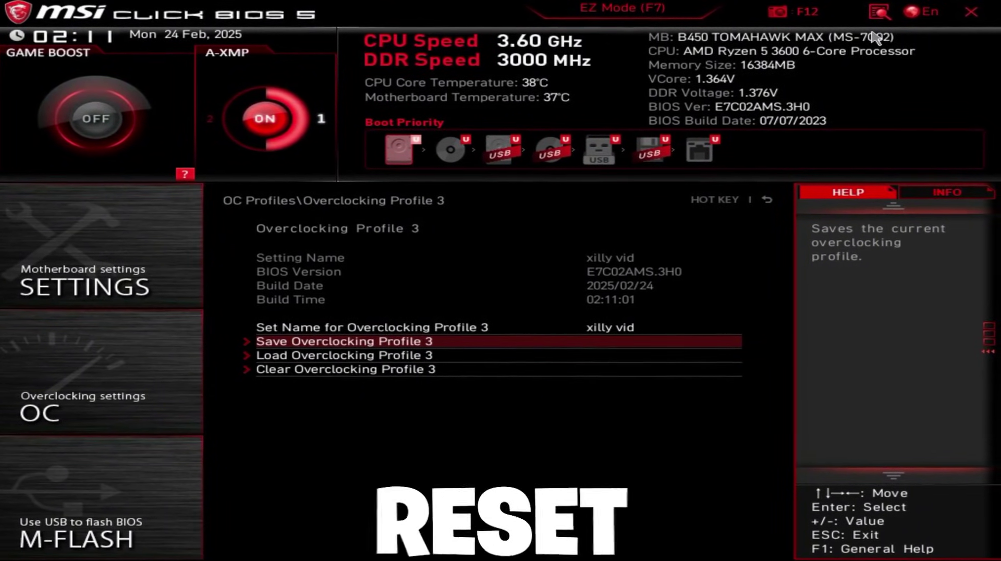
key(Down)
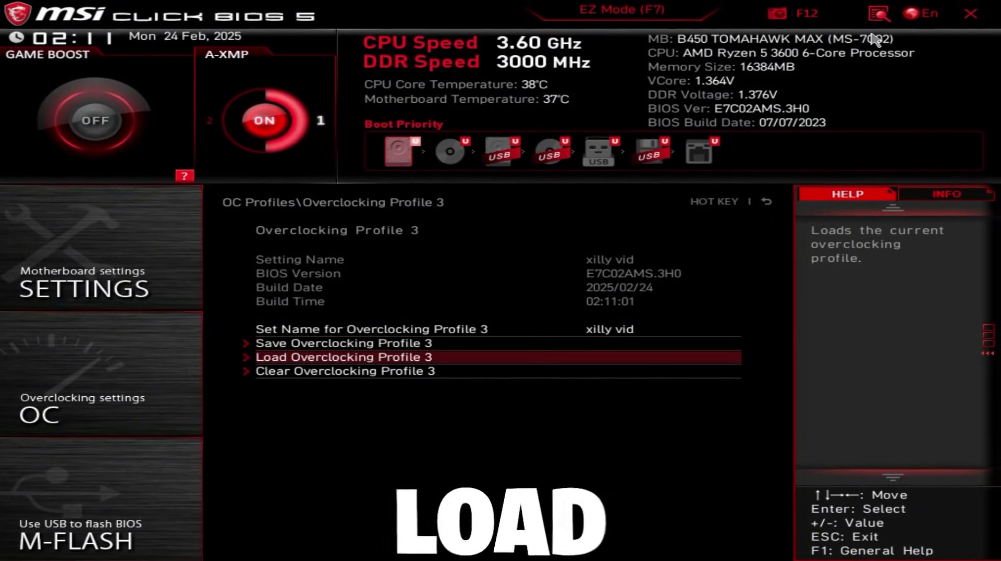
key(Return)
key(Return)
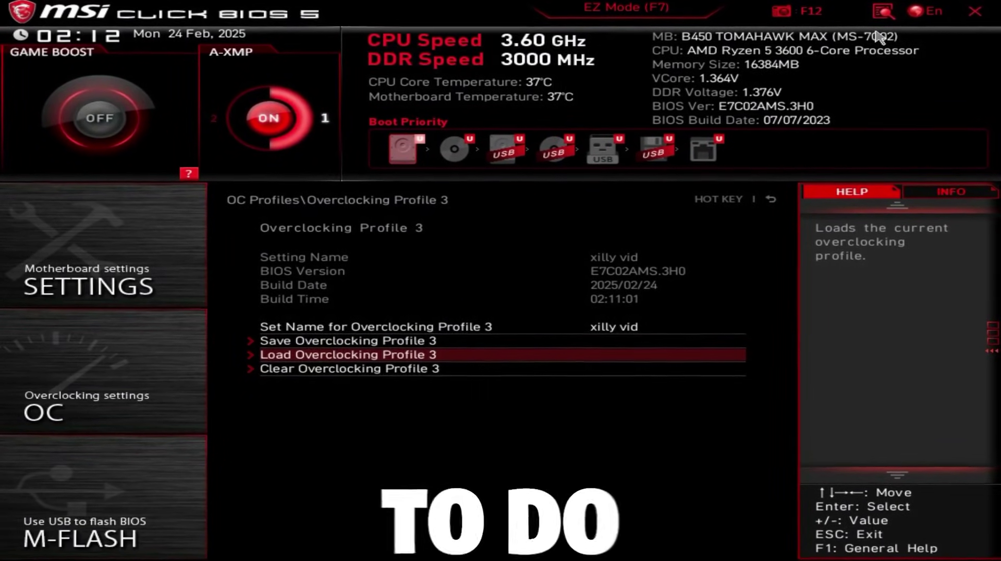
- Save the BIOS configuration and exit with F10
key(F10)
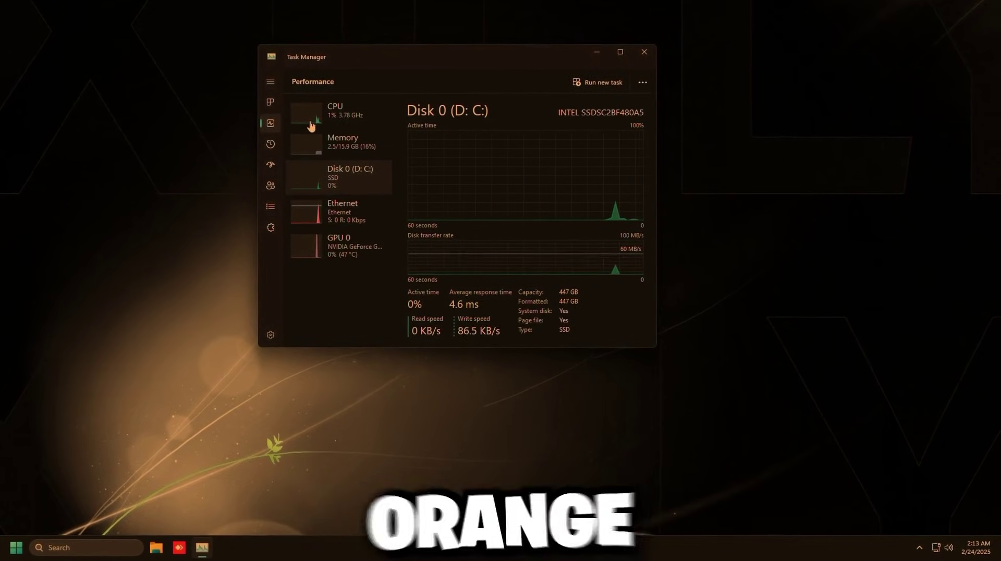
- Check the CPU at 3.95 GHz, memory at 3000 MHz, and the GeForce GTX 1650 with 4.0 GB
click(360, 119)
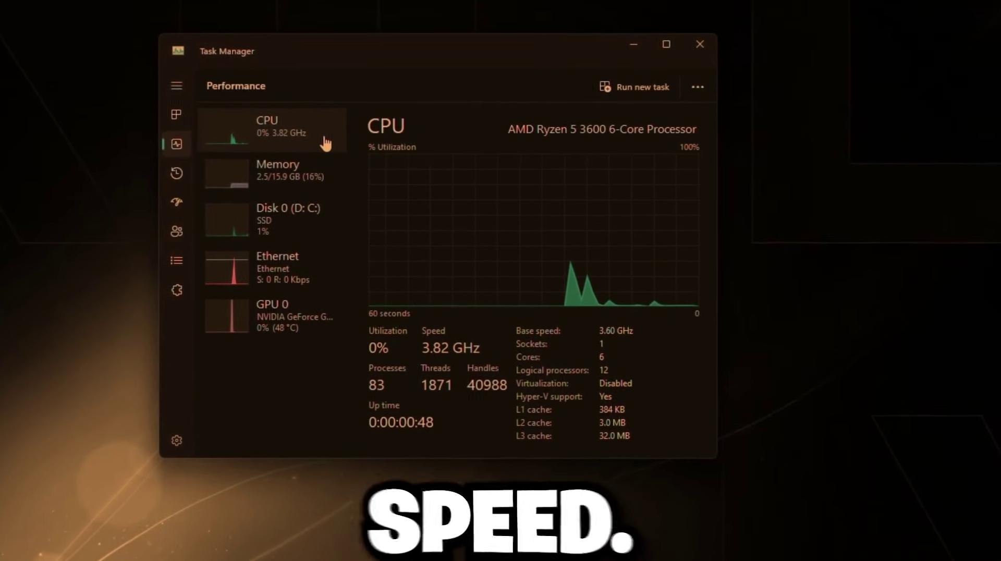
click(326, 171)
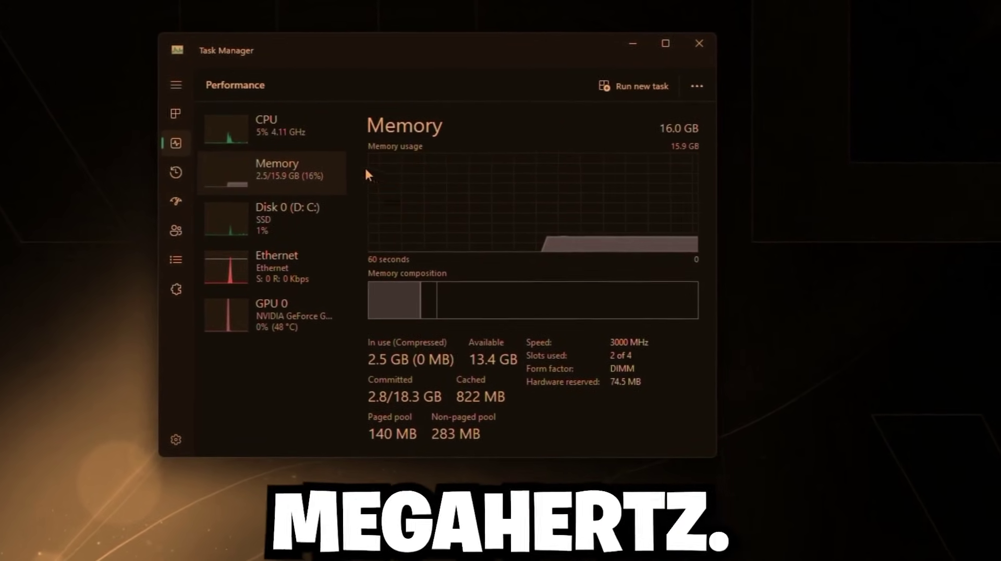
click(297, 135)
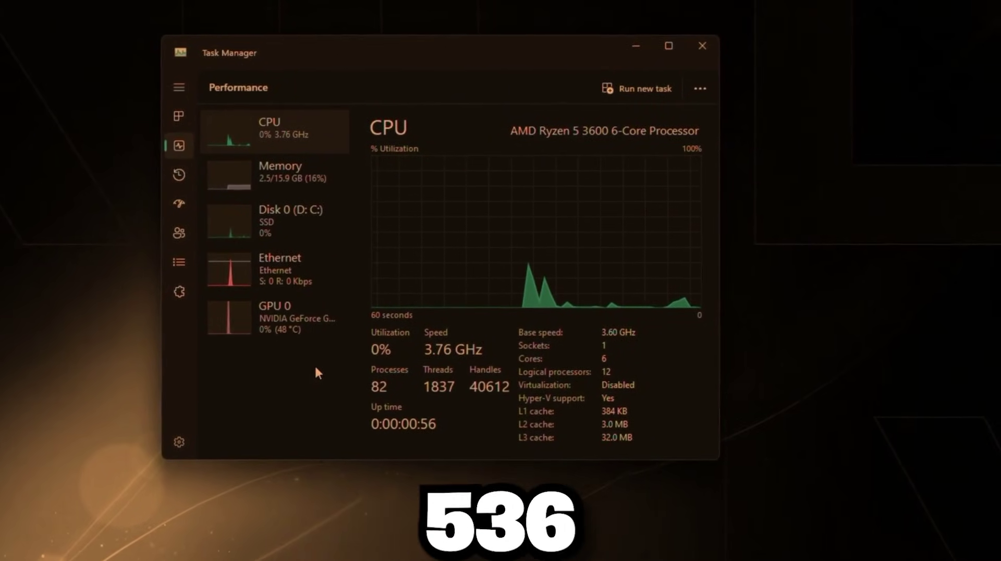
click(320, 326)
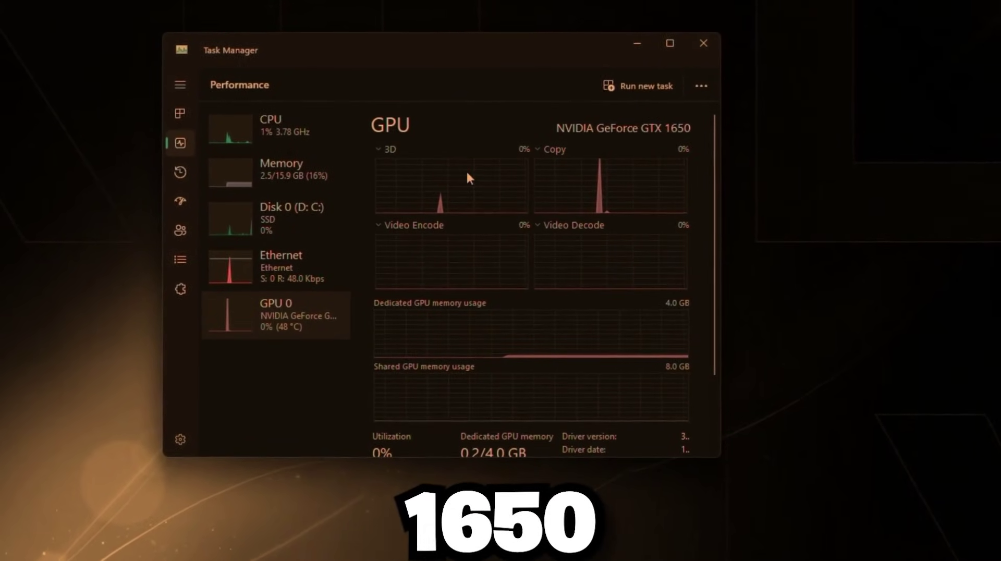